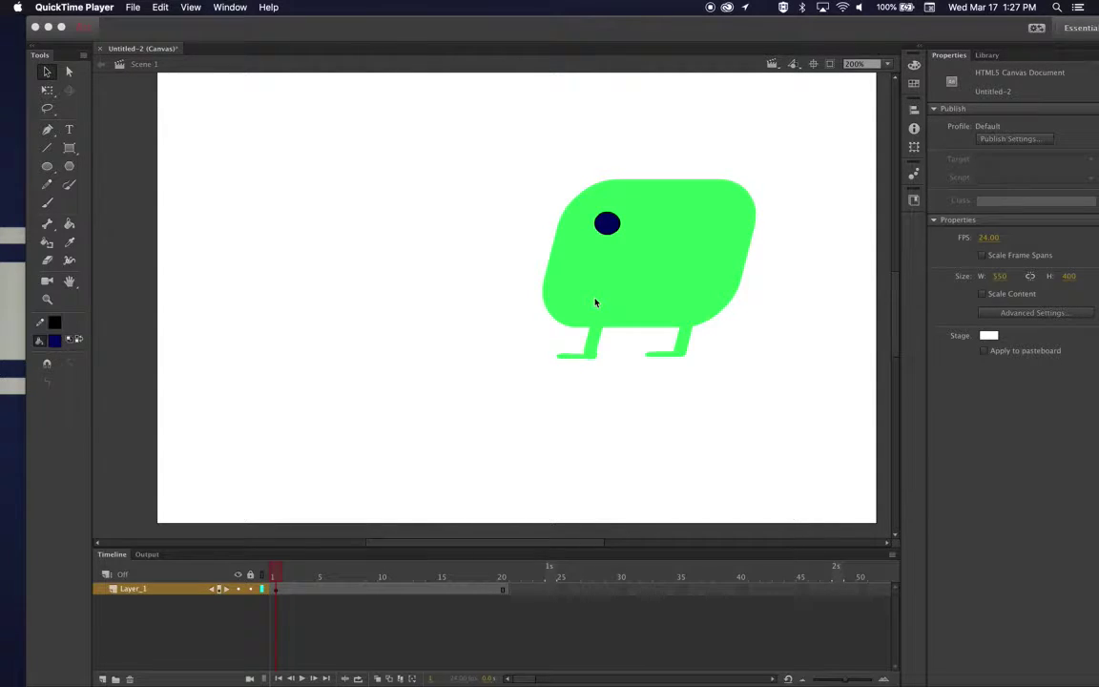
Extend the character's layer to frame 24 with Insert Frame and preview it
left_click(279, 574)
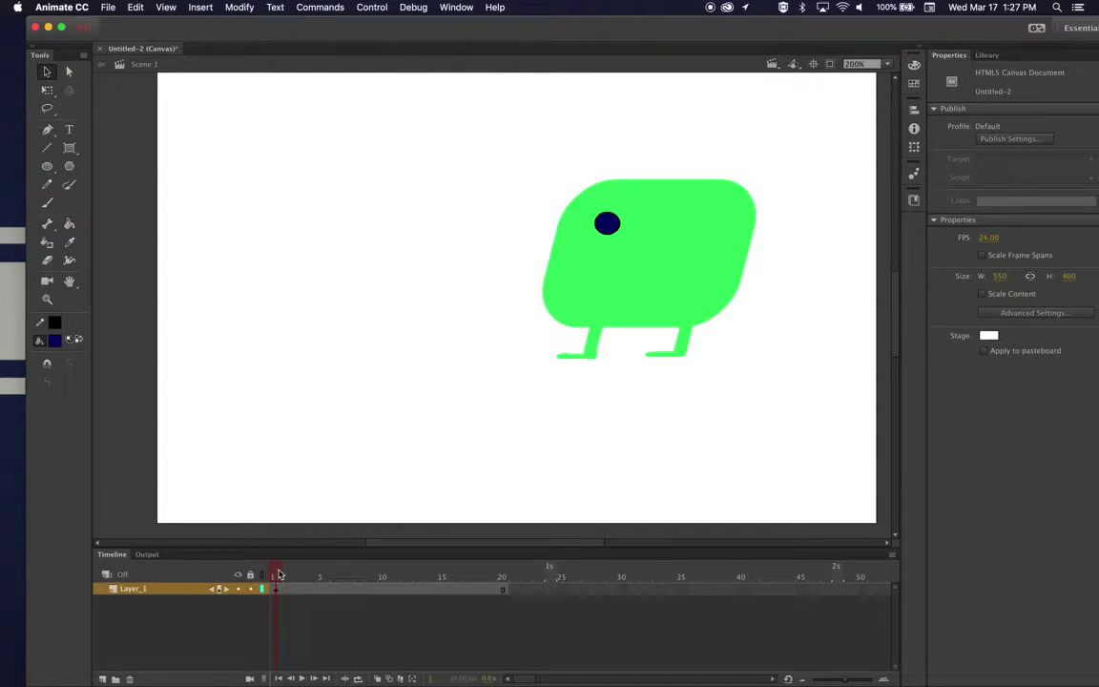
left_click_drag(279, 576, 415, 589)
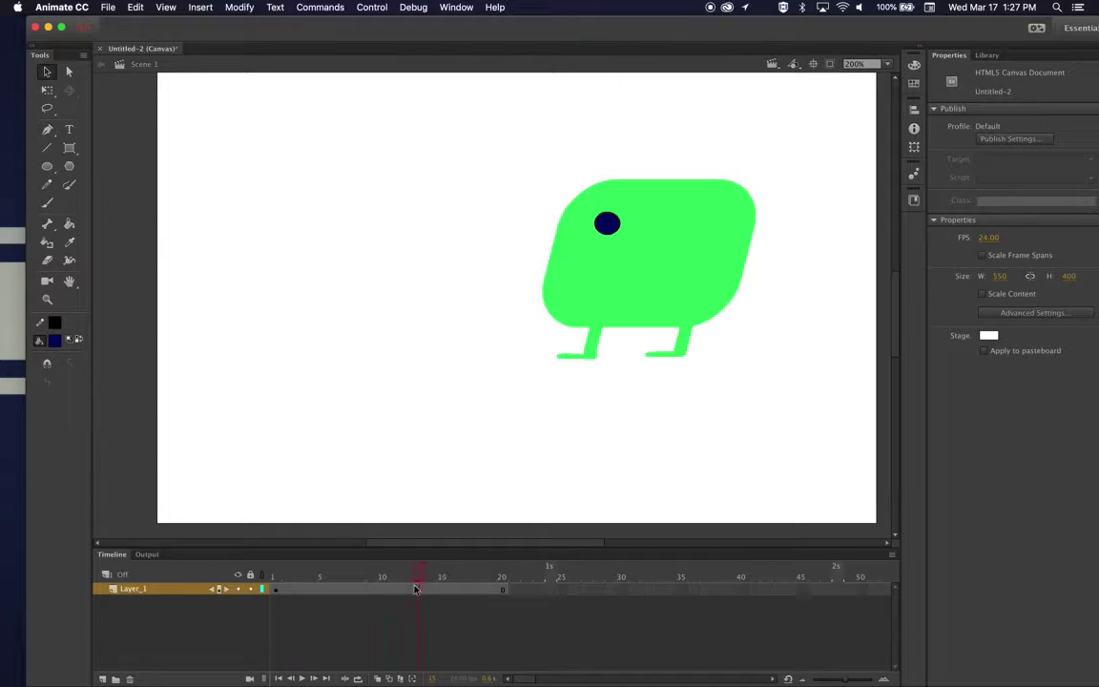
left_click(504, 589)
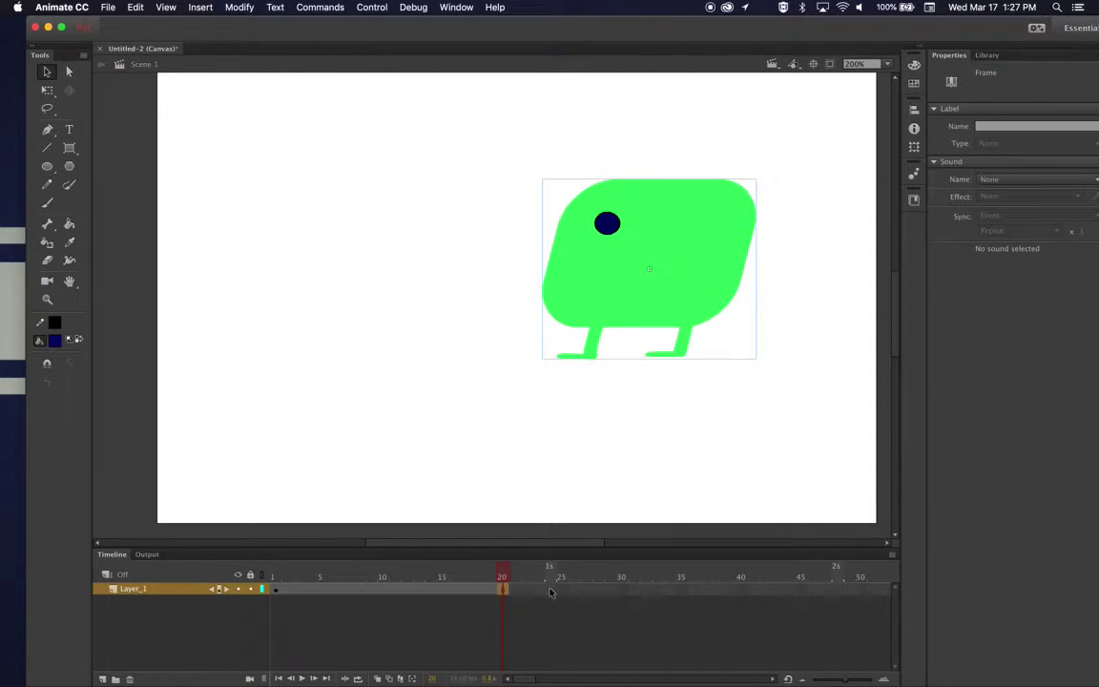
right_click(549, 593)
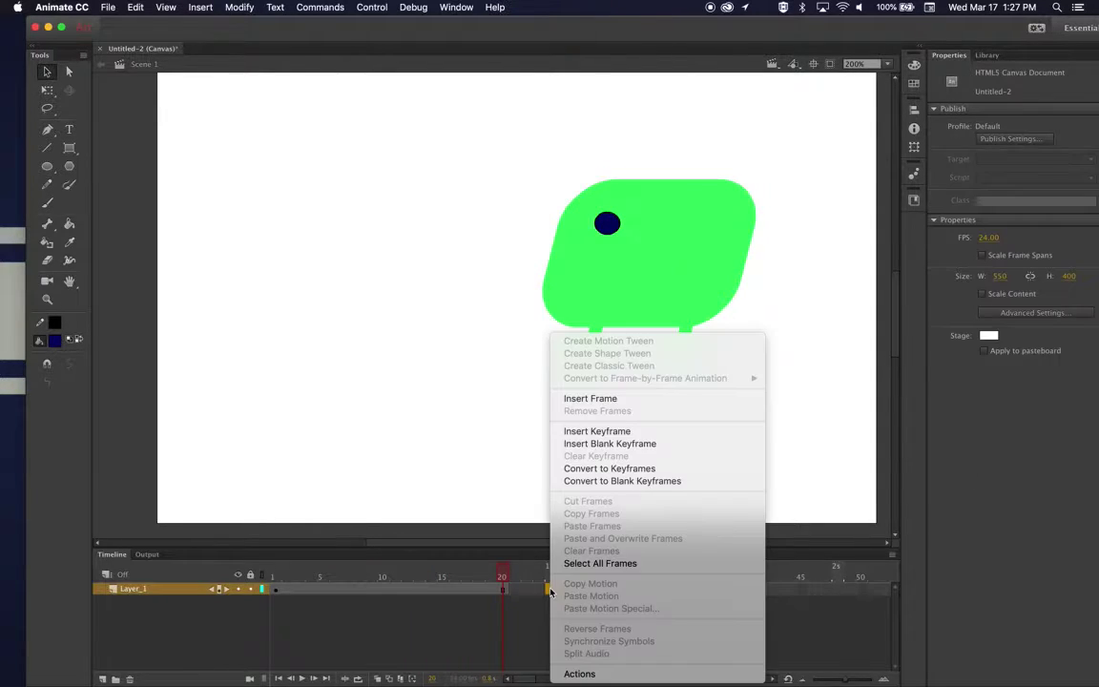
left_click(582, 400)
key("Return")
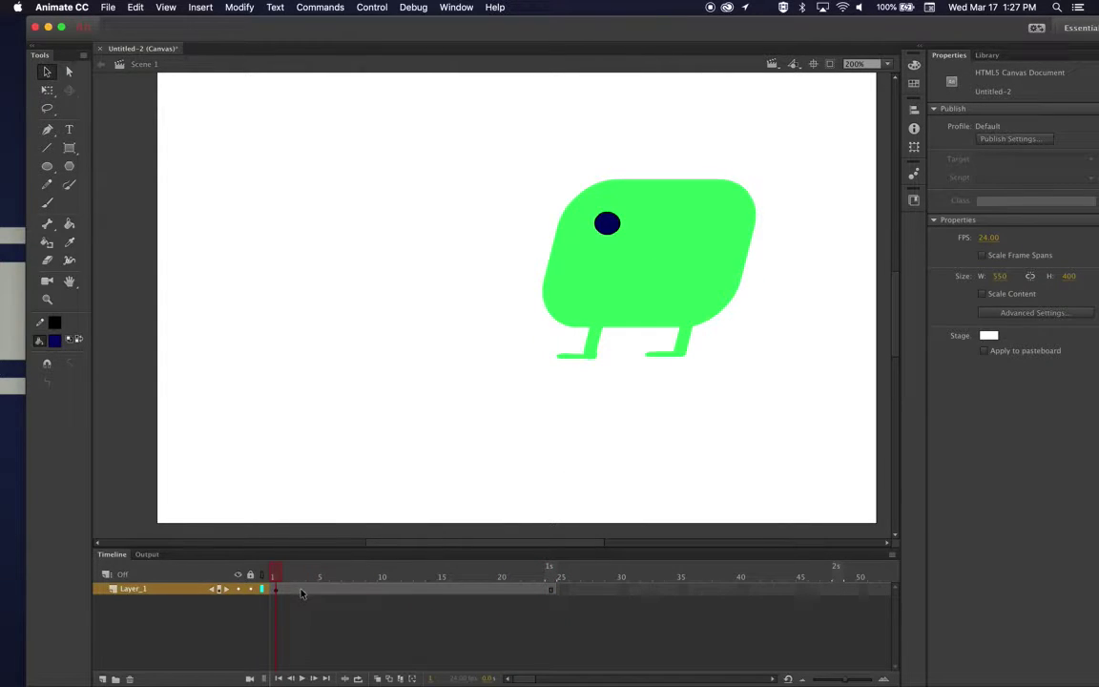
Convert the 24-frame span into a motion tween
left_click(336, 590)
right_click(338, 590)
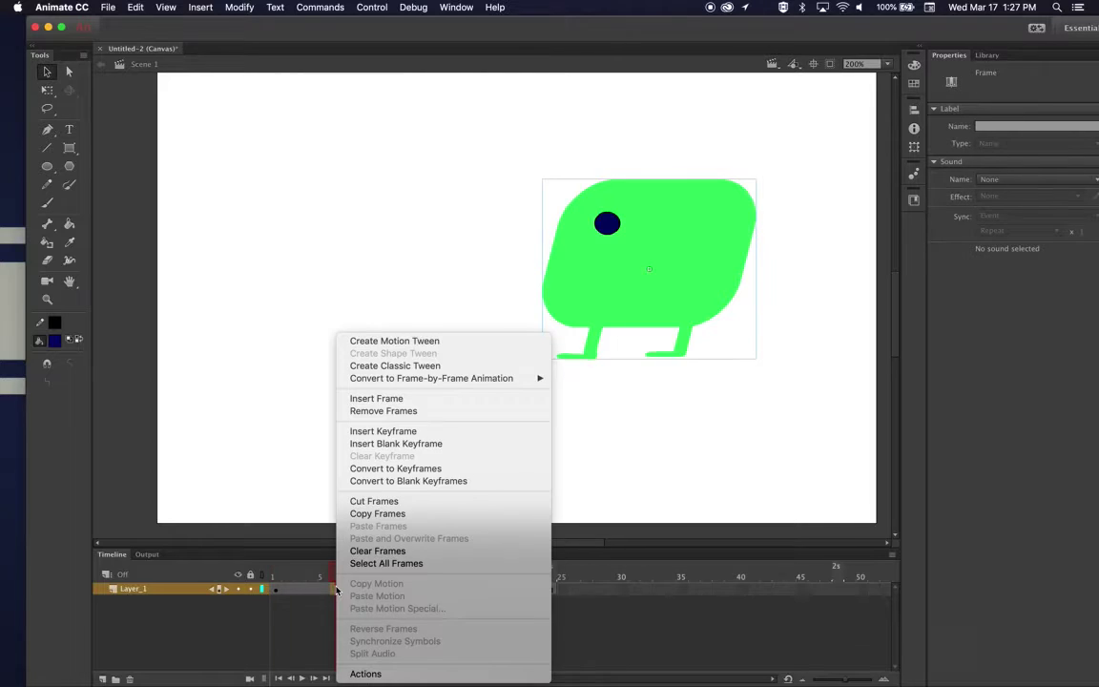
left_click(426, 342)
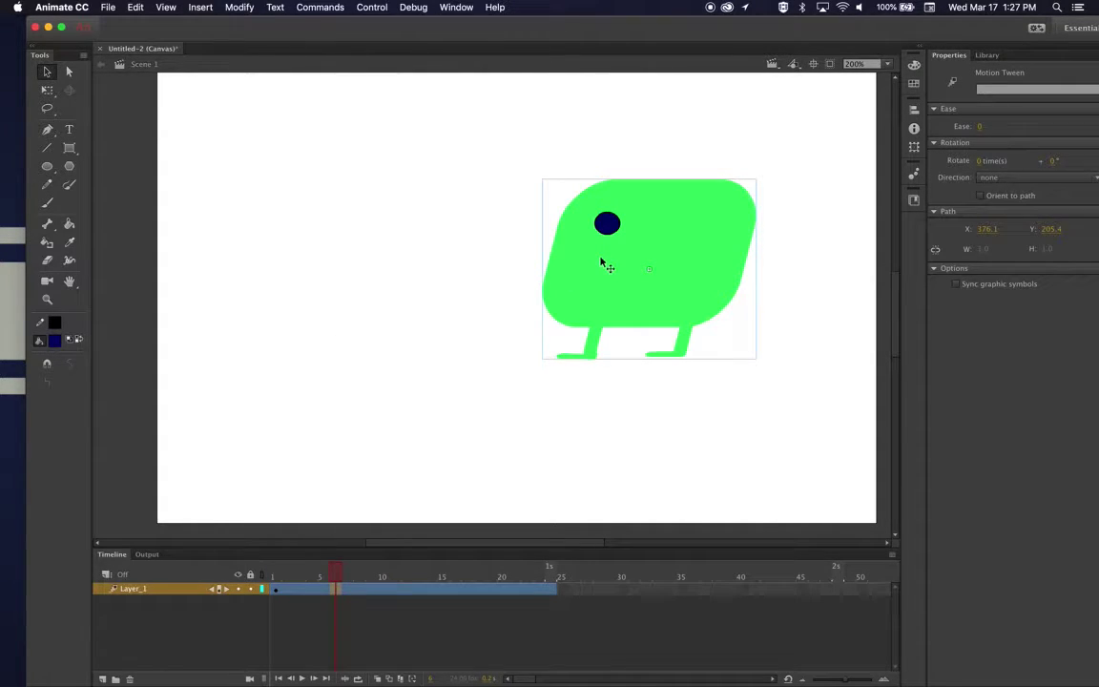
Move the character to the upper left and bend its path into a winding downward curve
left_click_drag(604, 260, 240, 212)
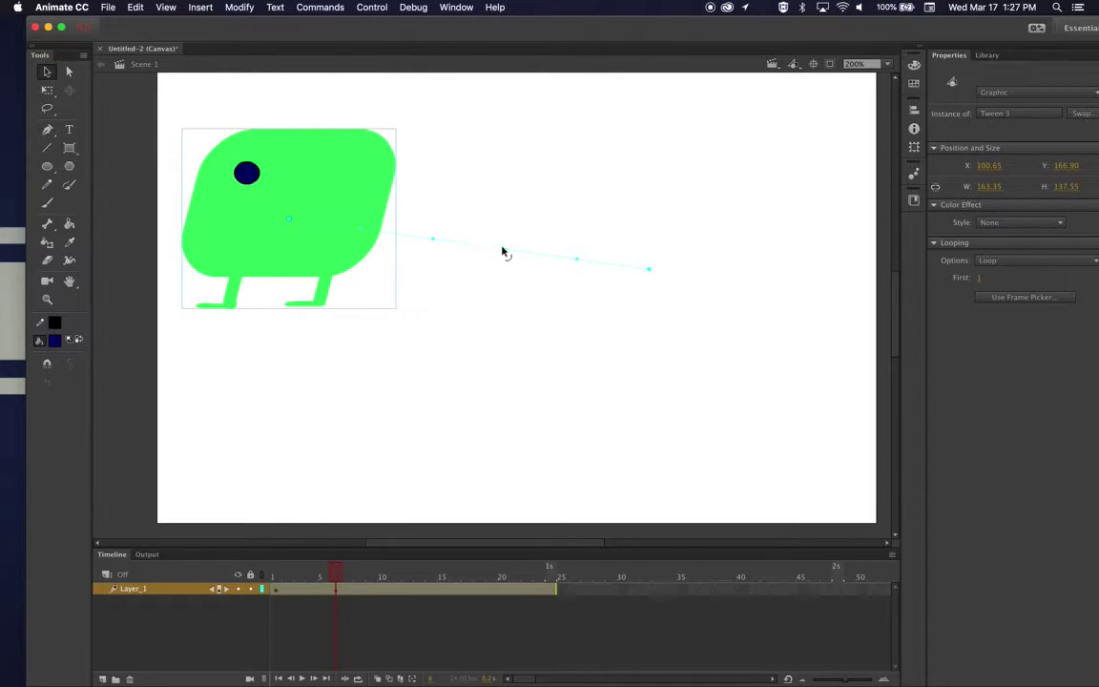
left_click_drag(507, 254, 489, 416)
left_click_drag(653, 272, 824, 182)
left_click_drag(481, 375, 540, 459)
left_click_drag(714, 307, 748, 302)
left_click_drag(379, 354, 312, 388)
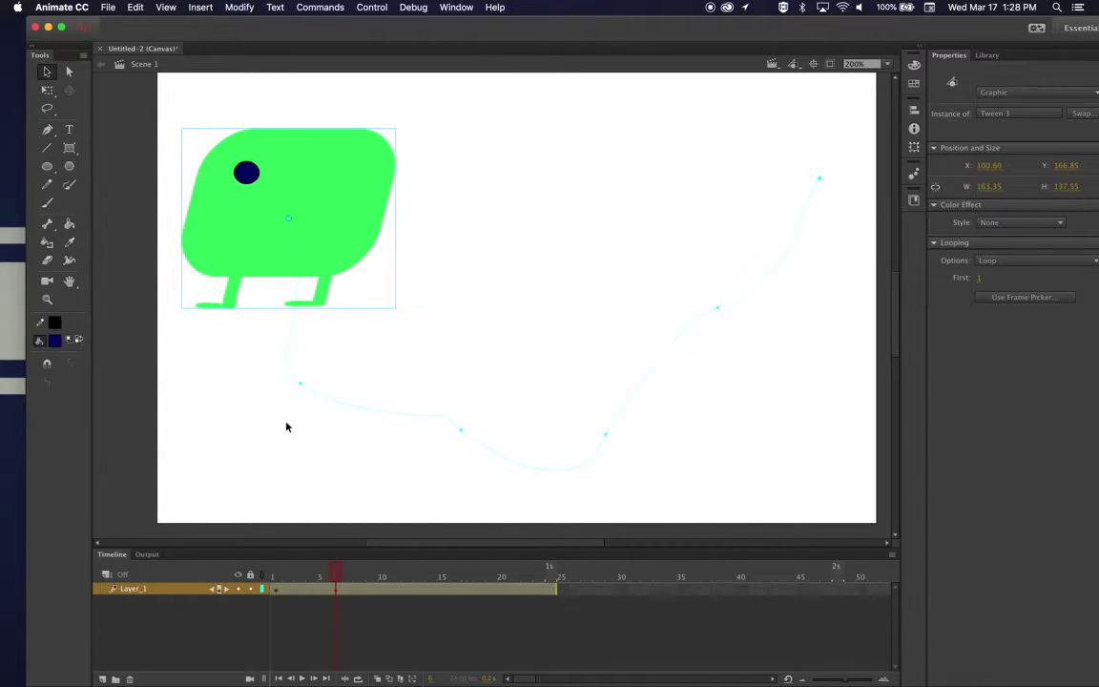
Scrub the tween to preview the motion, stopping at frame 6
left_click_drag(315, 570, 419, 565)
left_click(301, 589)
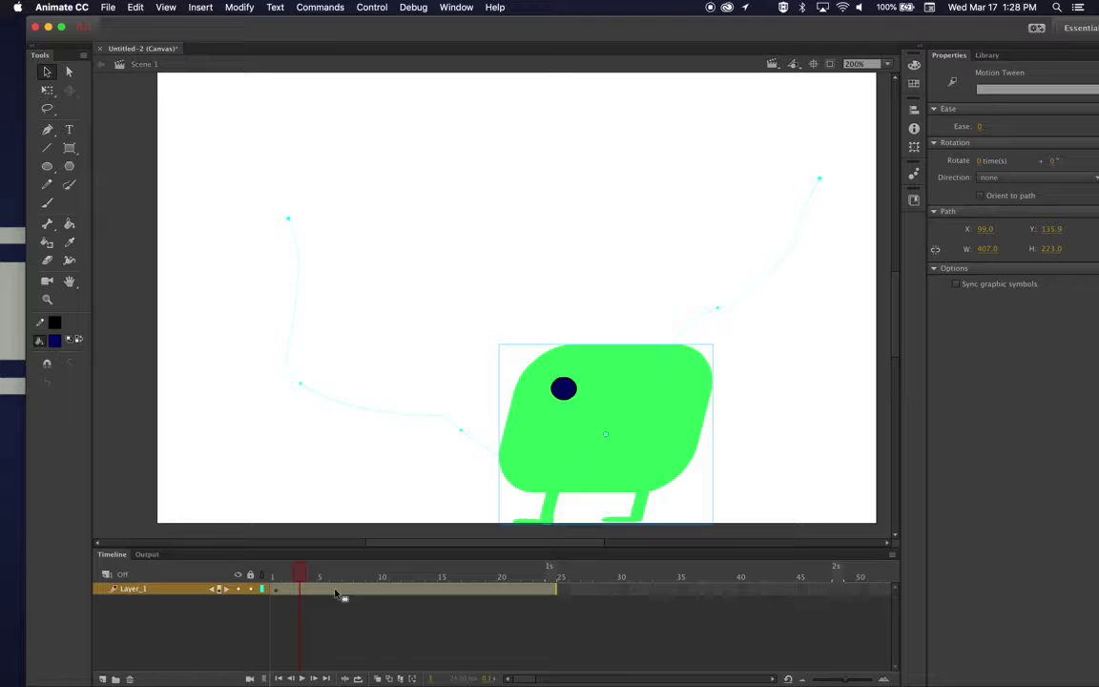
left_click_drag(314, 589, 340, 594)
left_click(334, 597)
left_click(328, 573)
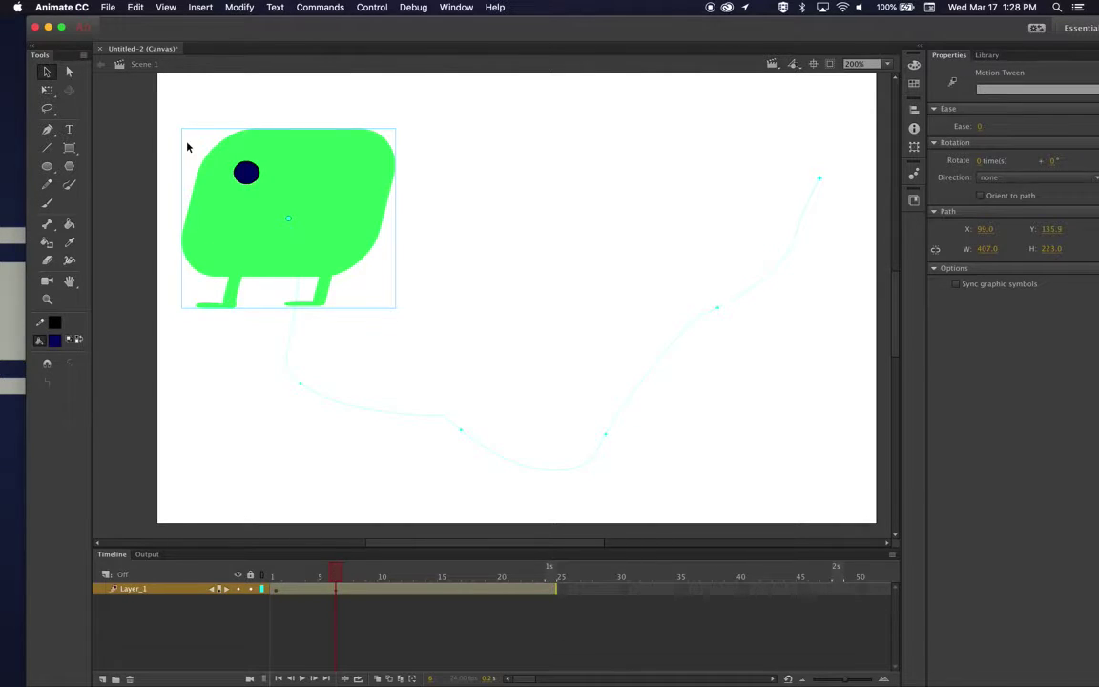
Remove the curved motion and create a fresh motion tween from frame 23
right_click(411, 590)
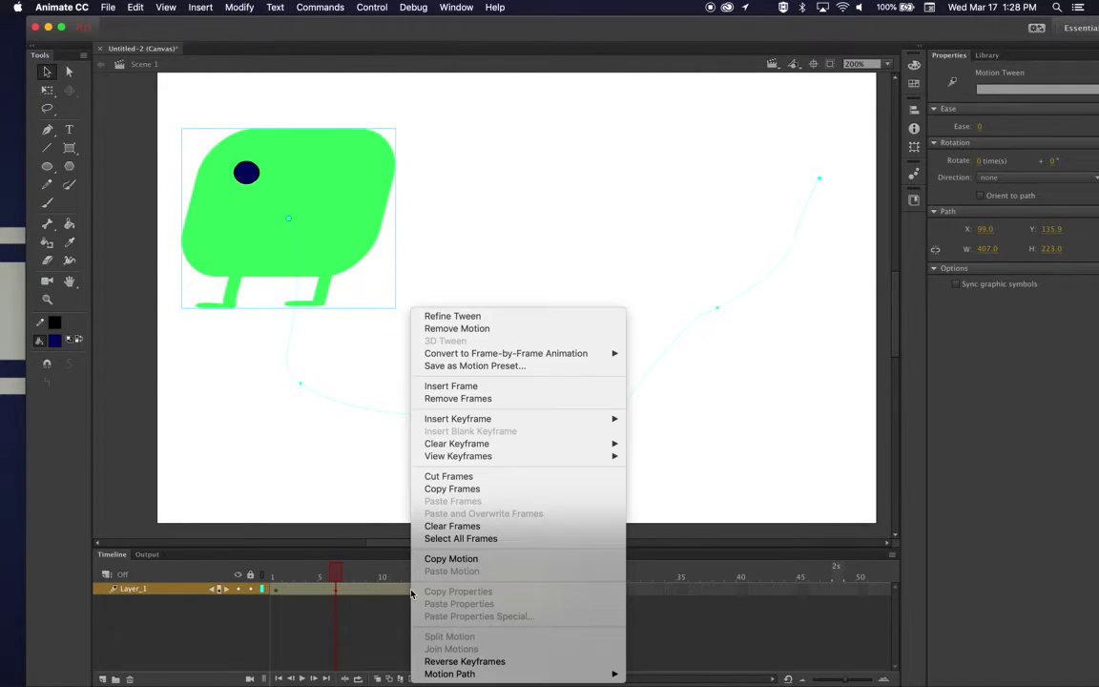
left_click(435, 329)
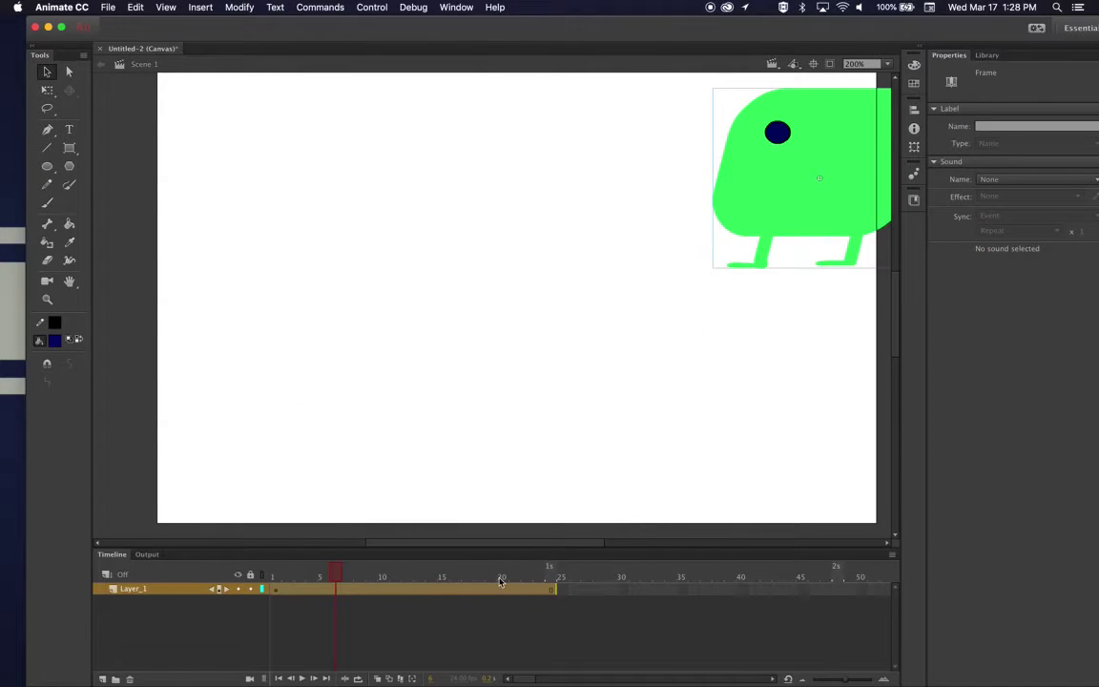
left_click(540, 588)
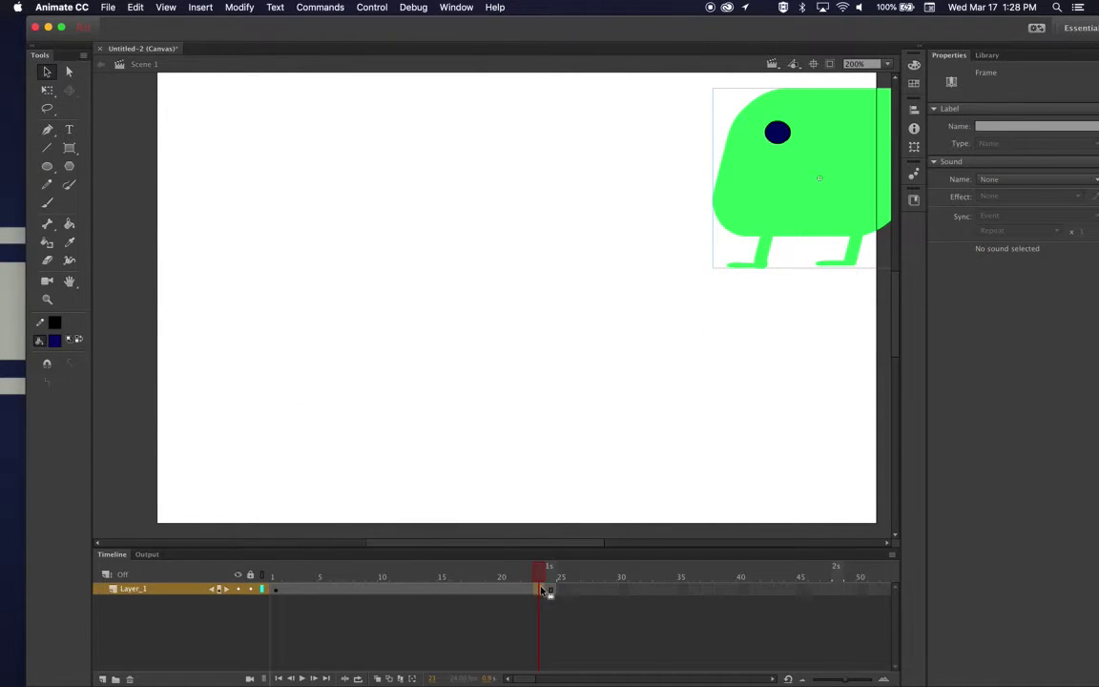
right_click(543, 589)
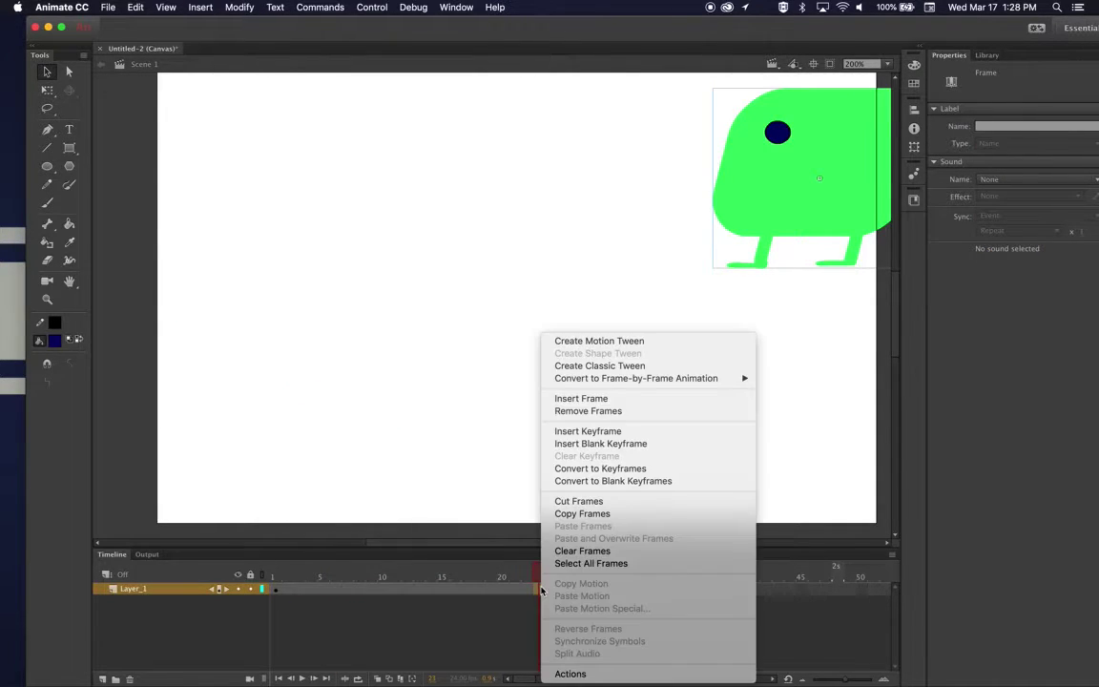
left_click(568, 342)
Drag the character to the lower left and bend the new straight path into a sagging curve
left_click(720, 198)
left_click_drag(720, 198, 171, 387)
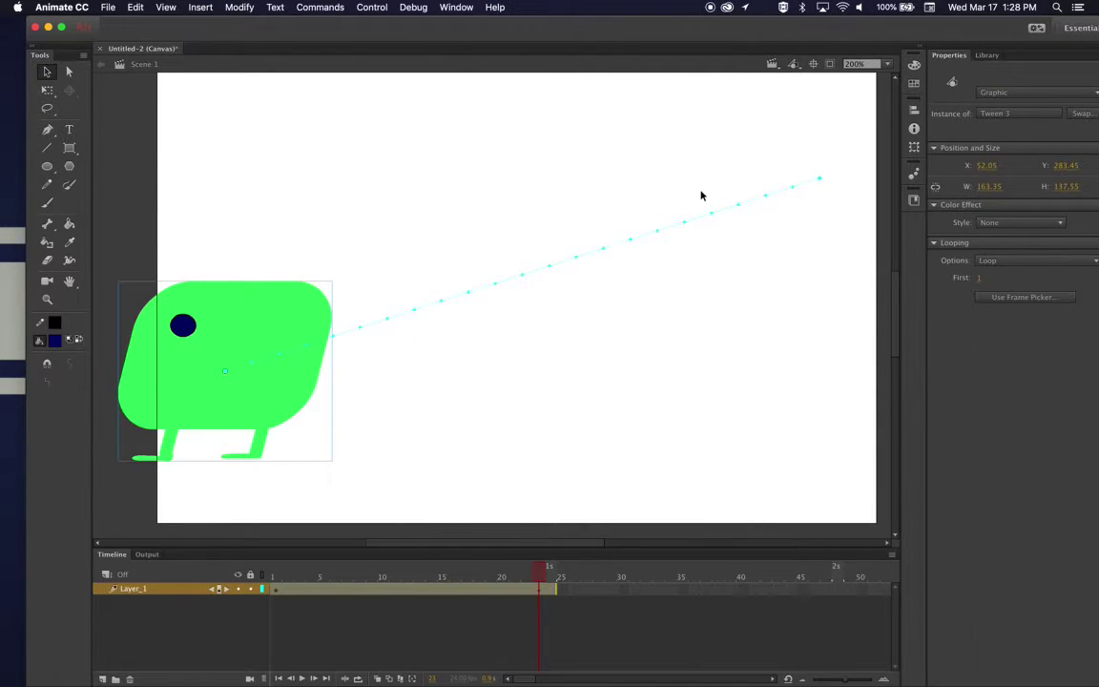
left_click_drag(427, 317, 382, 158)
left_click_drag(608, 127, 679, 432)
Refine the path's curve with the Subselection tool and shift the path up the stage
key("a")
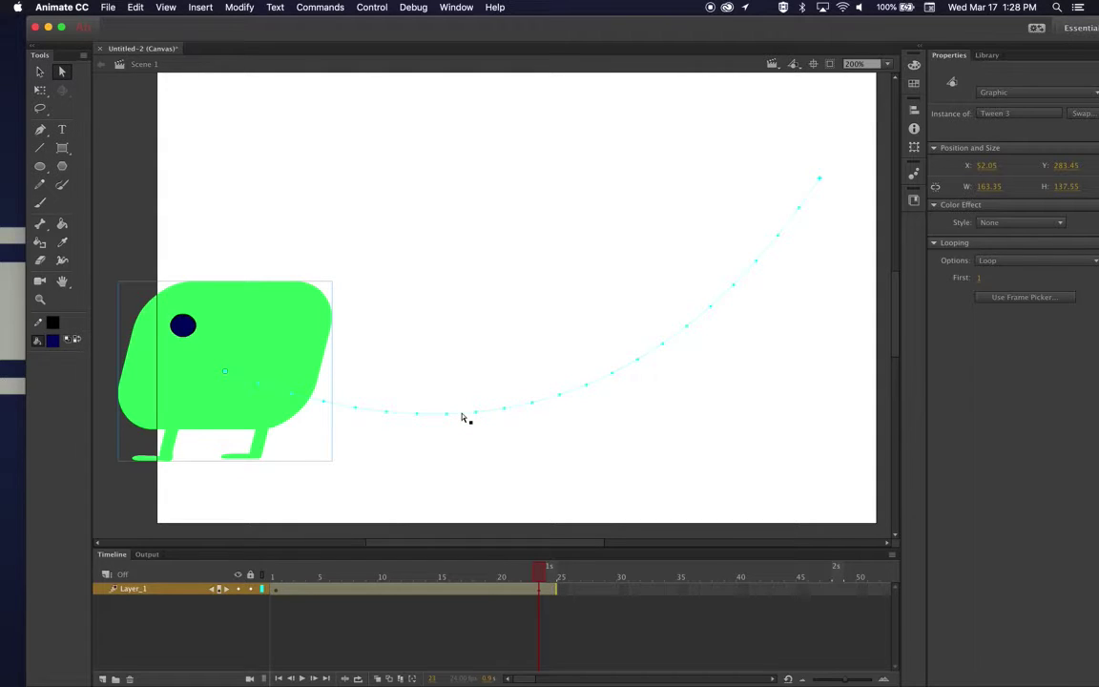
left_click_drag(500, 397, 516, 420)
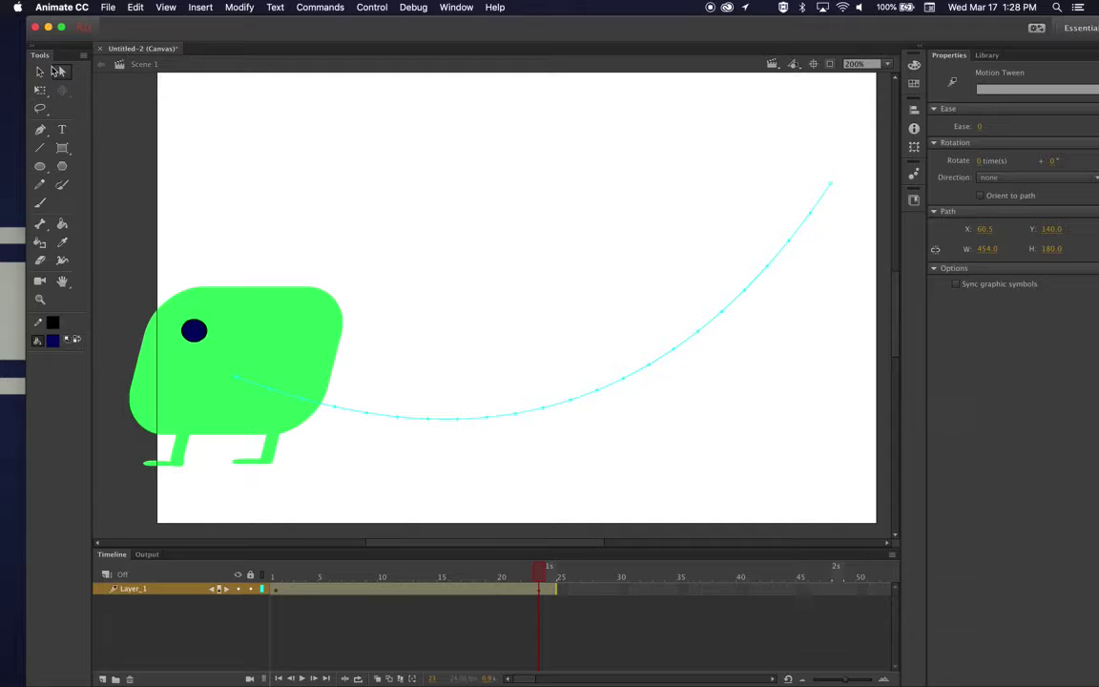
key("v")
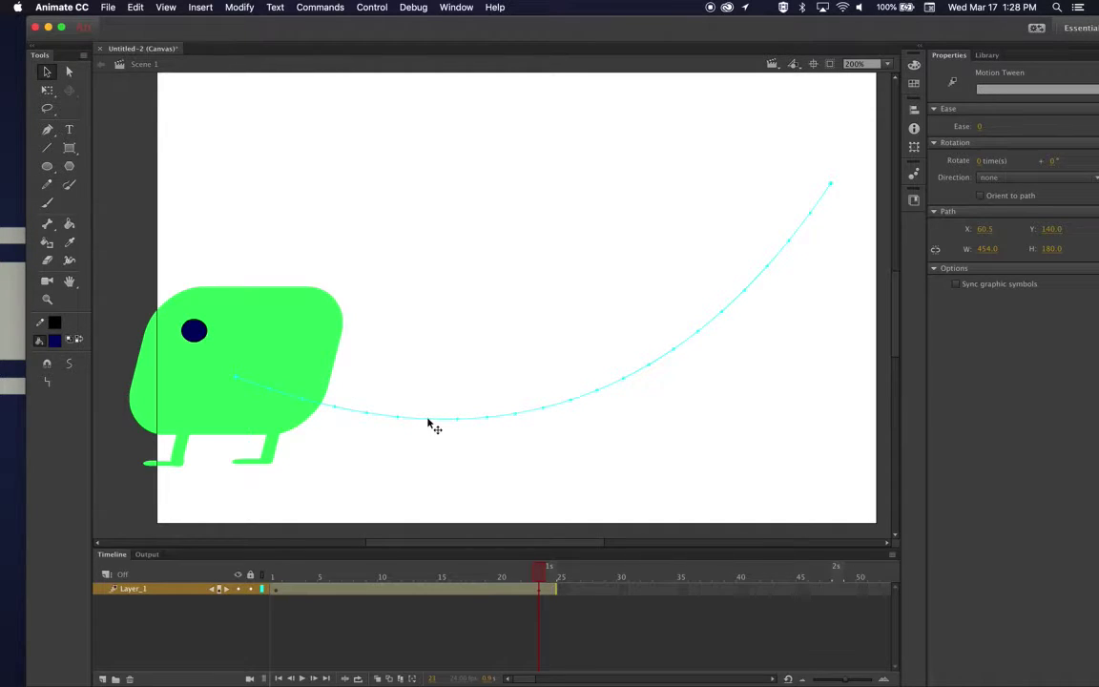
mouse_move(429, 422)
left_mouse_down()
mouse_move(429, 356)
mouse_move(445, 435)
left_mouse_up()
Reshape the path's lower dip, deepening then flattening the curve
left_click(600, 417)
left_click_drag(559, 409, 603, 456)
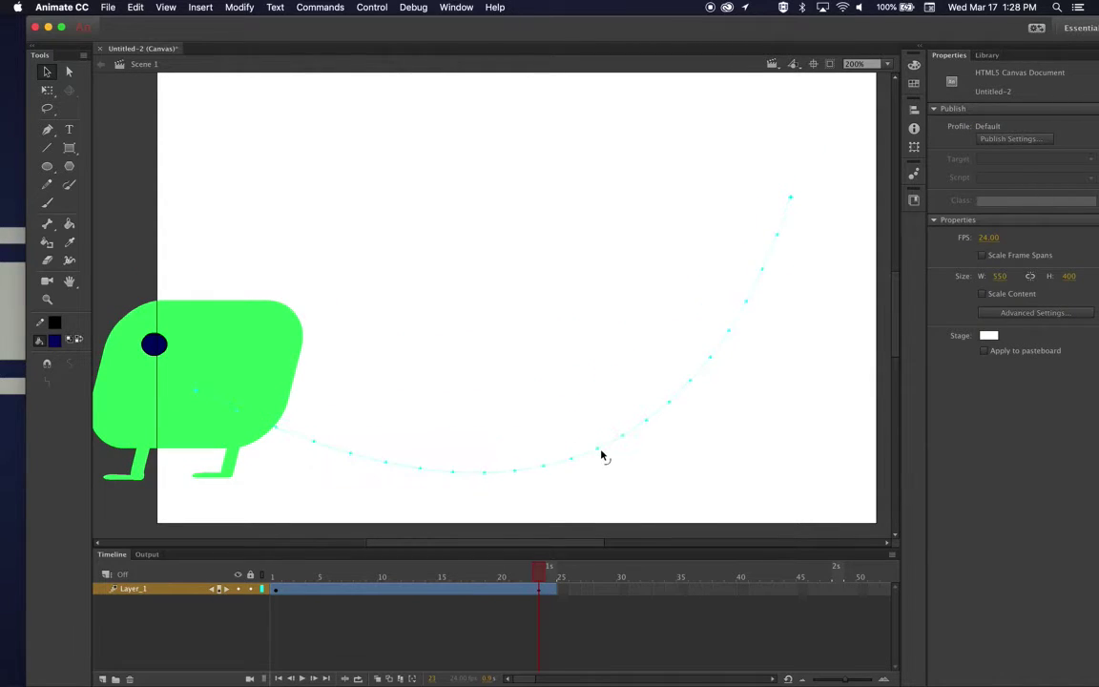
left_click_drag(693, 386, 702, 343)
Move the whole motion path and character up and right to X 61.8, Y 84.8
left_click(671, 363)
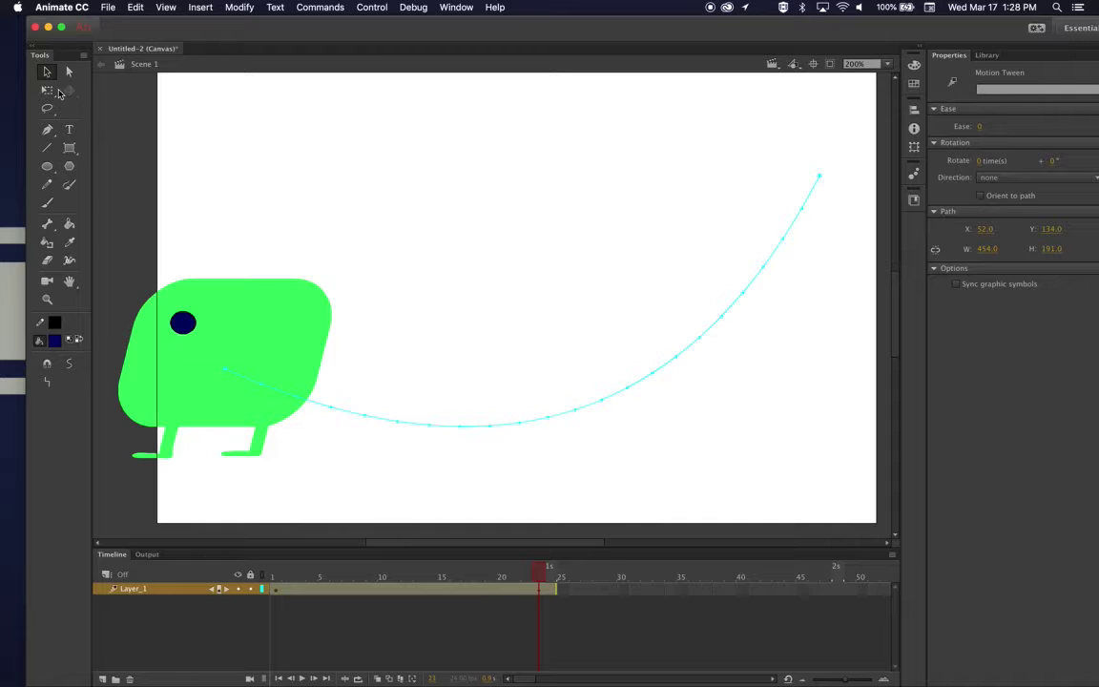
left_click(69, 72)
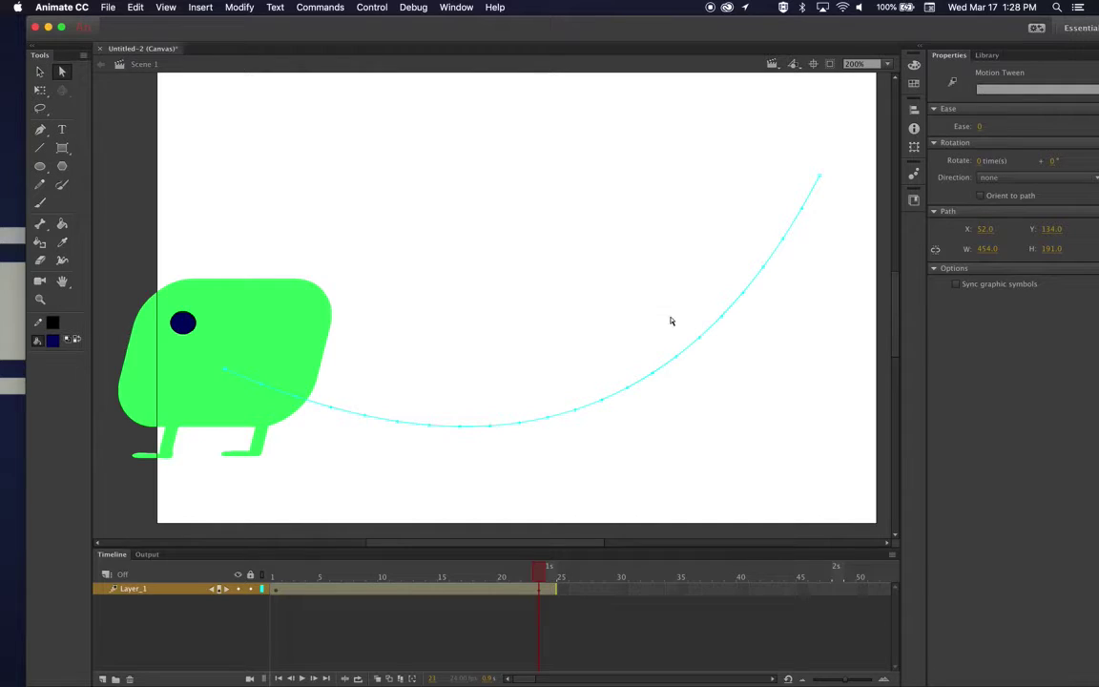
left_click(728, 330)
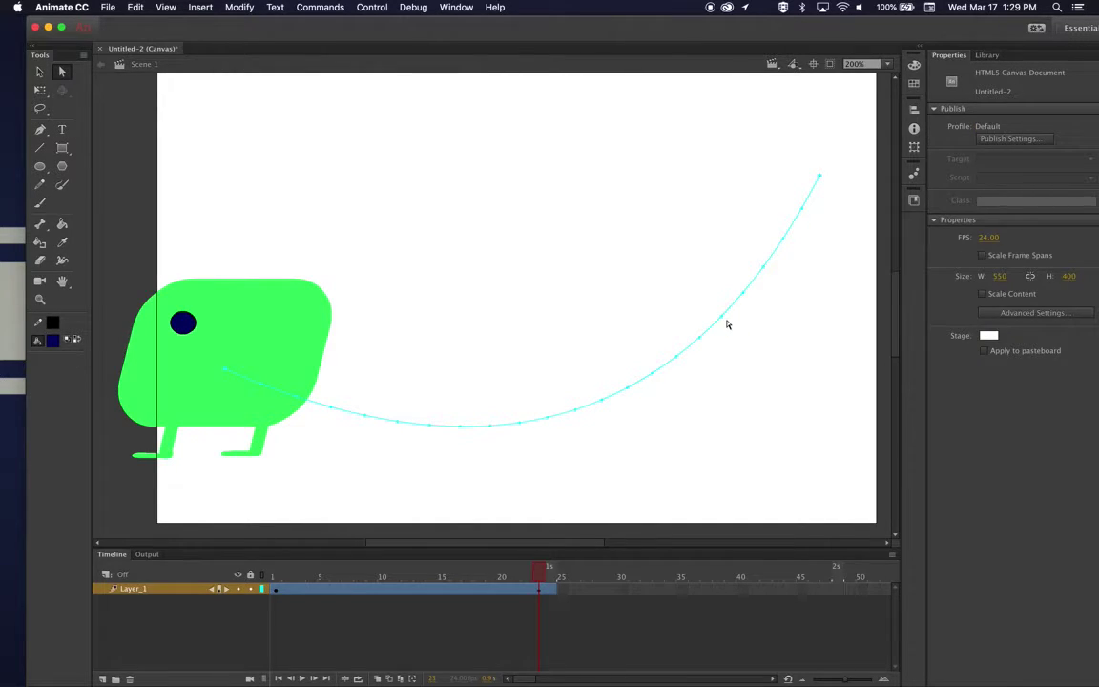
left_click(723, 321)
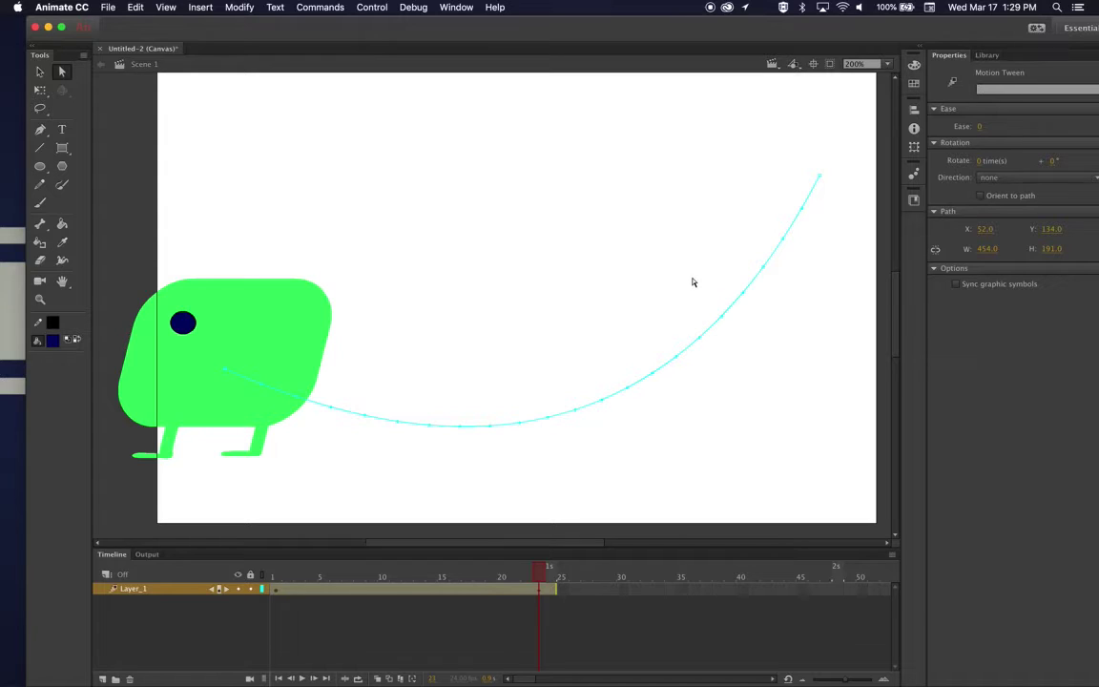
left_click_drag(722, 314, 739, 255)
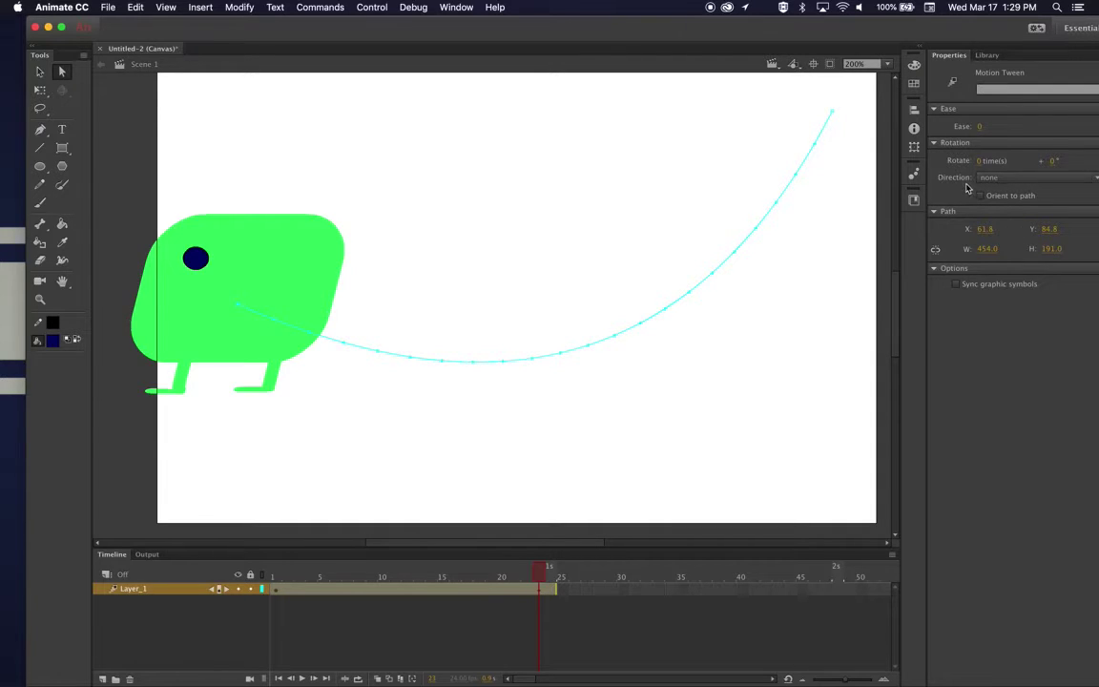
Preview the tween from frame 1, then enable Orient to path for the character
left_click(40, 71)
left_click(286, 348)
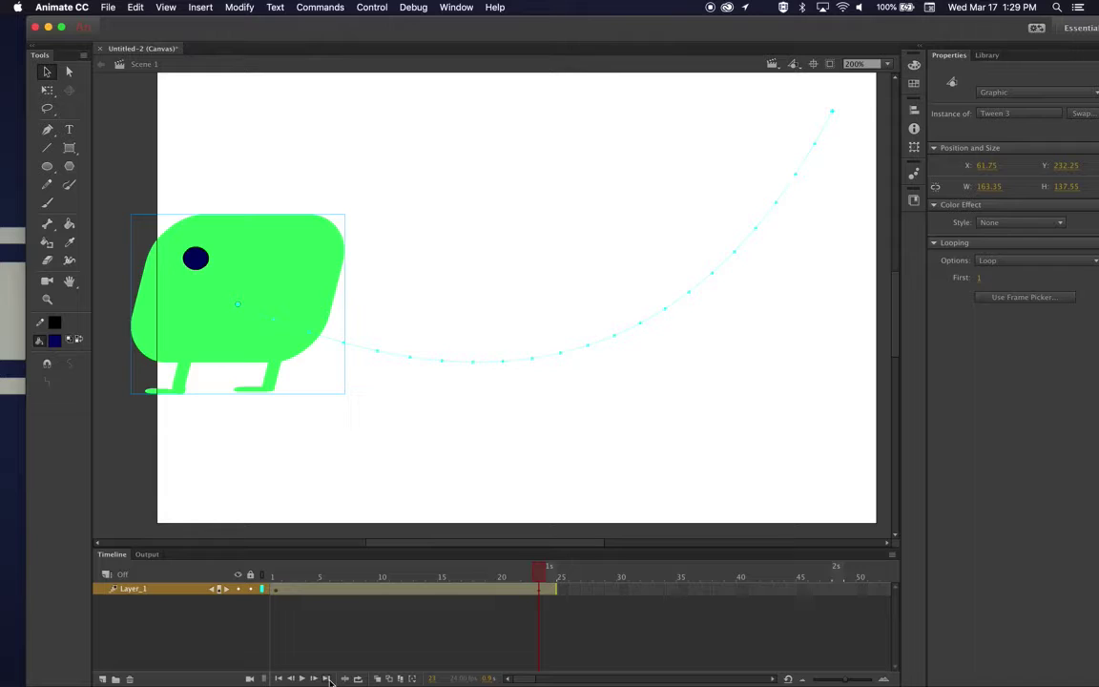
left_click(278, 678)
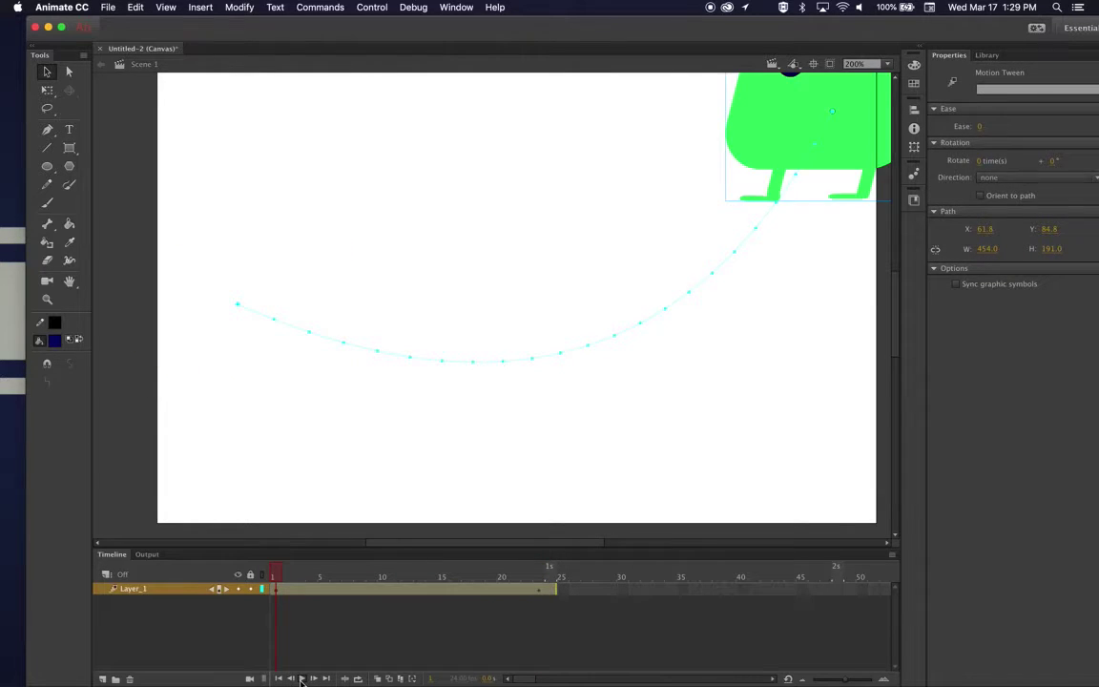
left_click(301, 679)
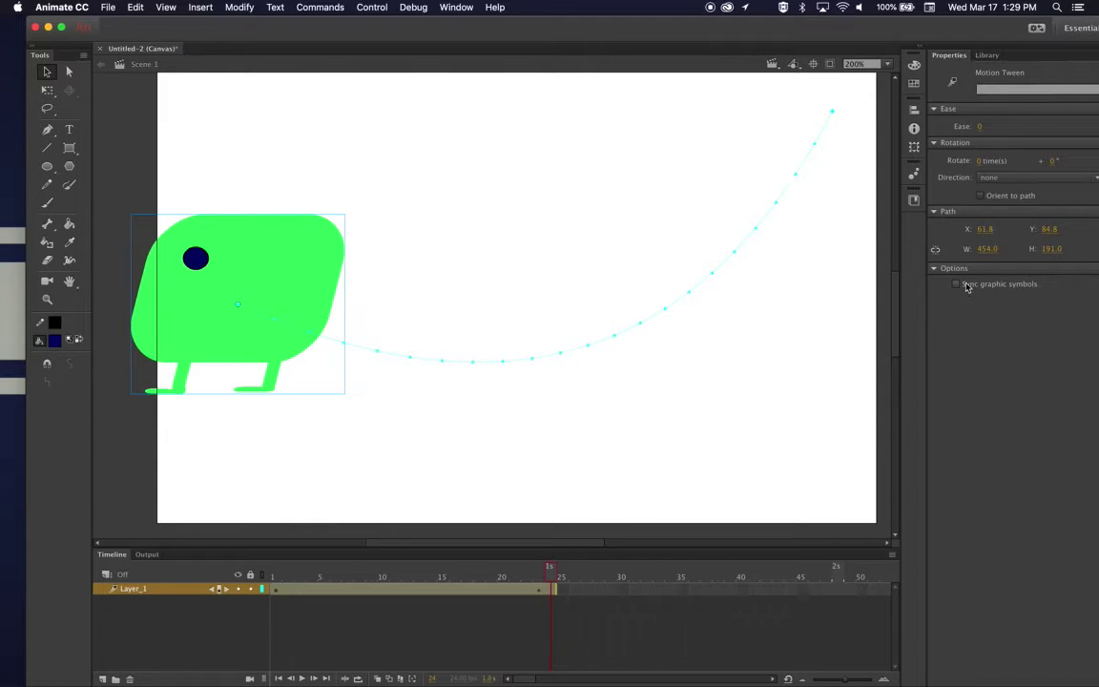
left_click(981, 197)
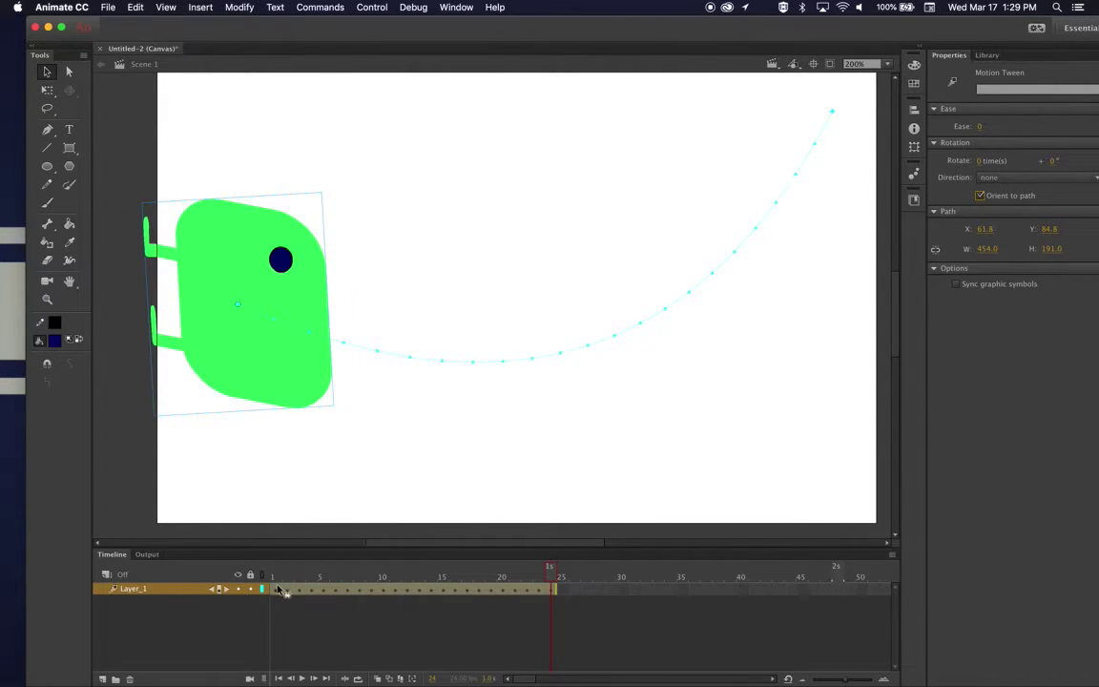
At frame 1, rotate the character about 45° counter-clockwise with Free Transform
key("shift+comma")
scroll(743, 282, "up", 3)
scroll(743, 281, "left", 5)
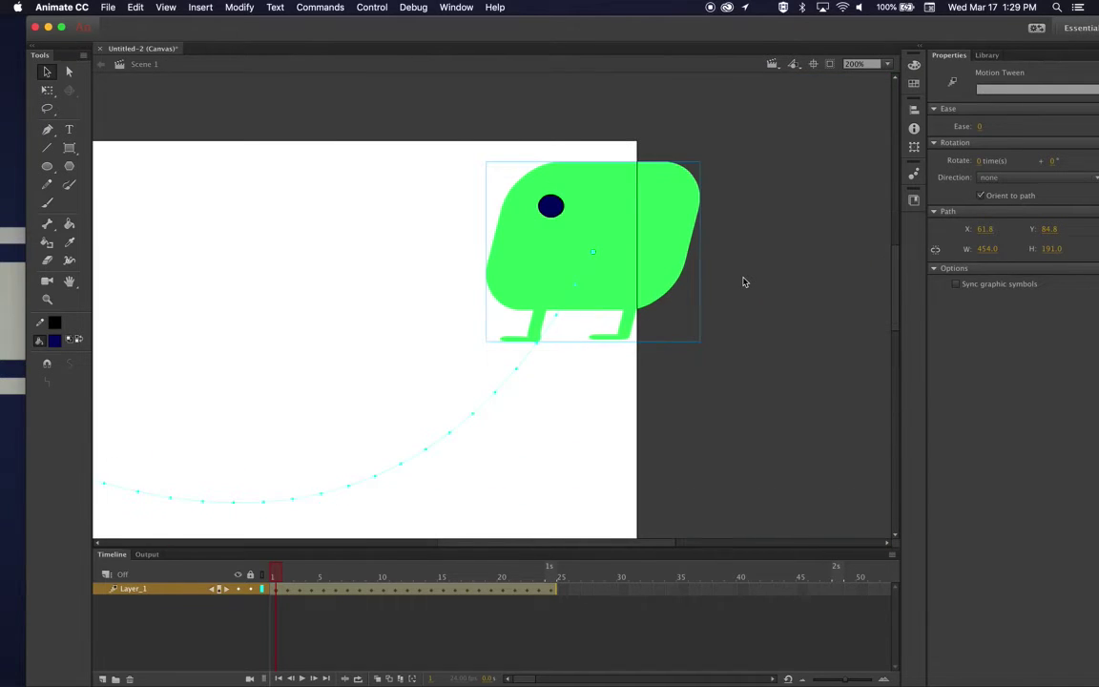
key("q")
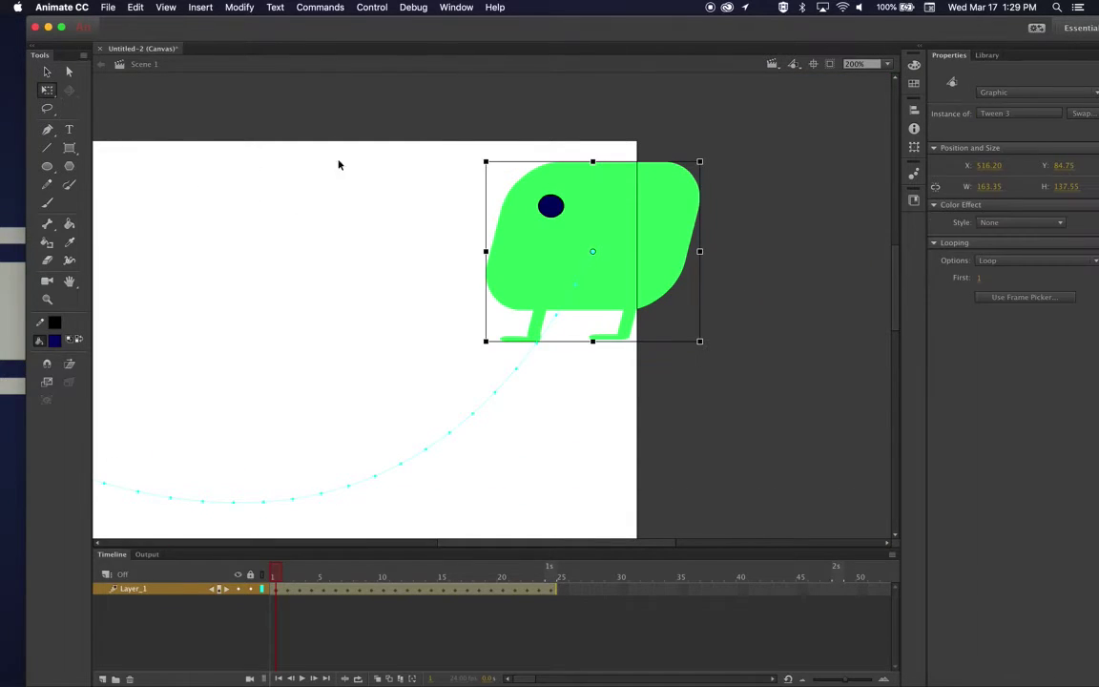
left_click(691, 134)
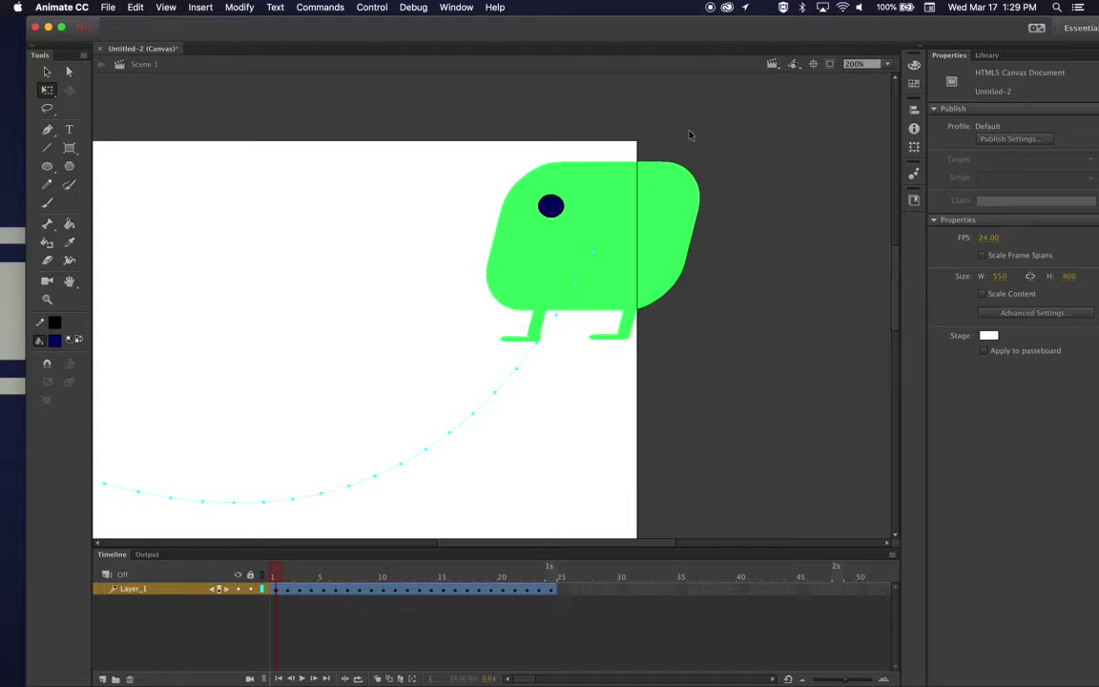
left_click(682, 181)
left_click_drag(704, 160, 584, 105)
Play the animation to preview the tilted motion
scroll(468, 444, "down", 3)
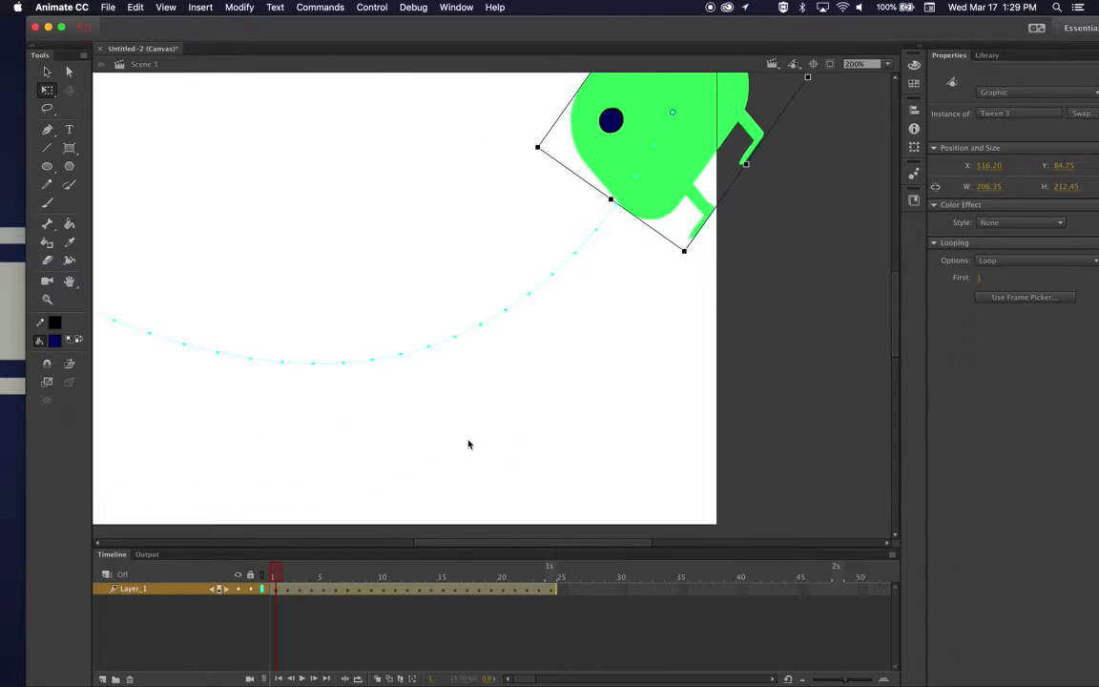
scroll(449, 448, "left", 6)
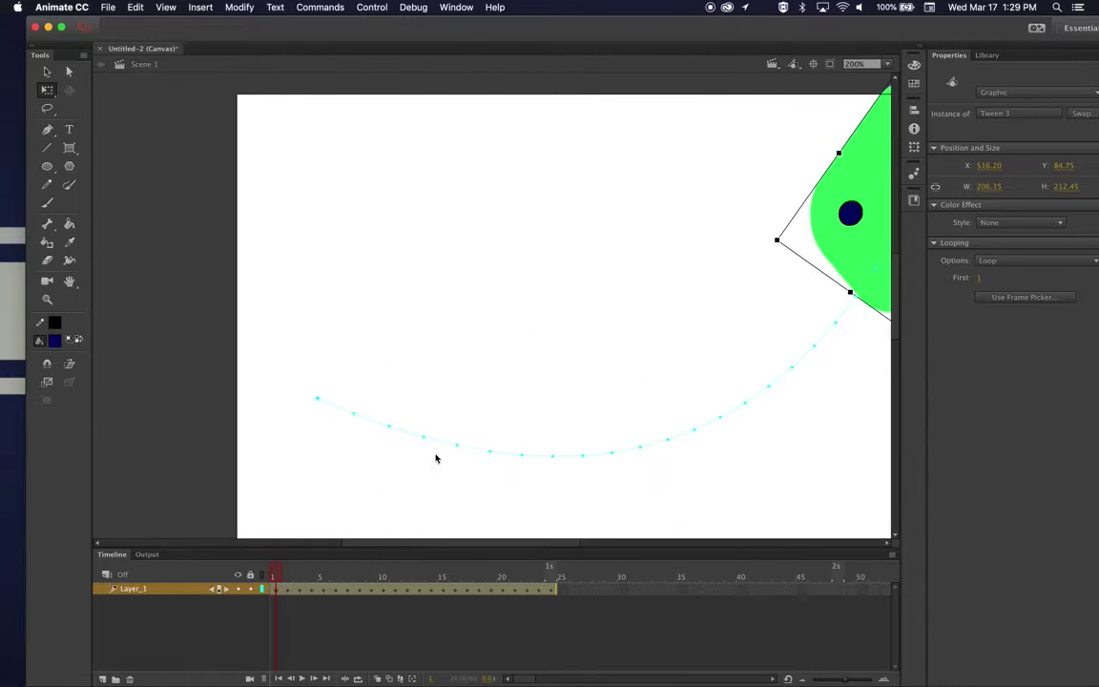
left_click(302, 678)
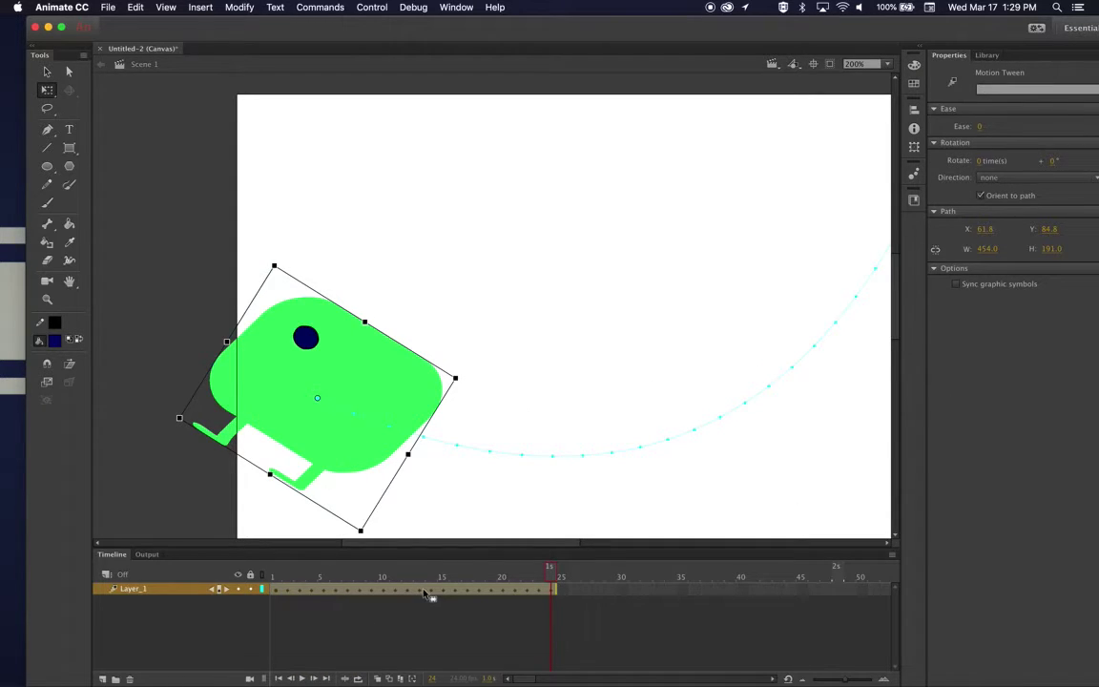
Add a position keyframe at frame 25
right_click(566, 593)
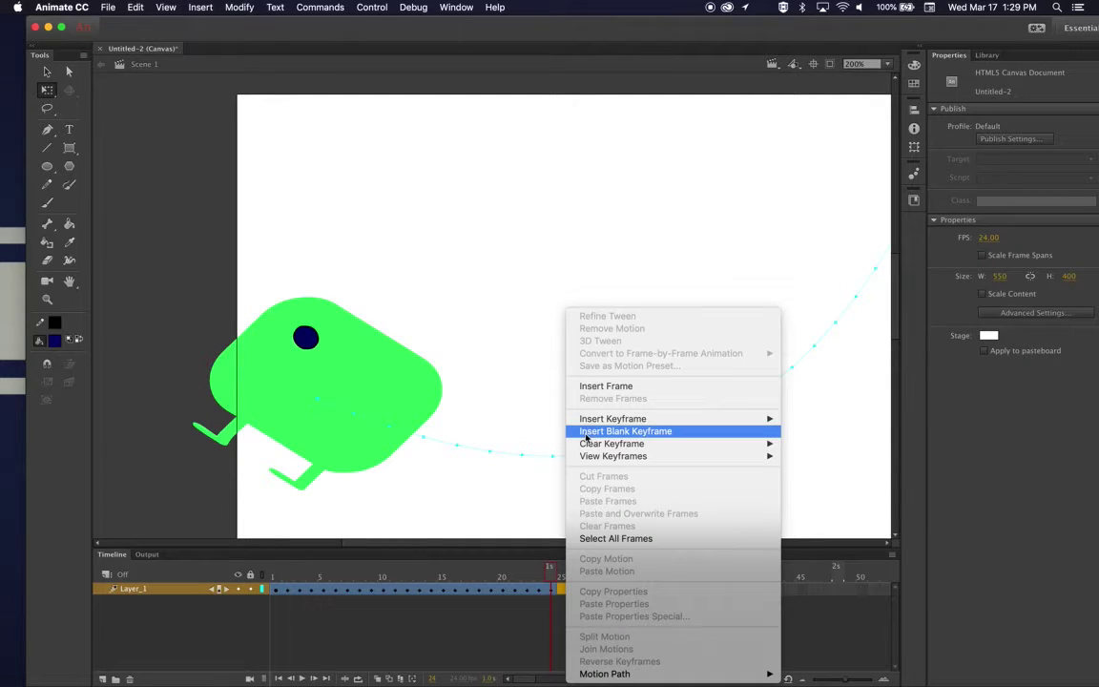
mouse_move(590, 426)
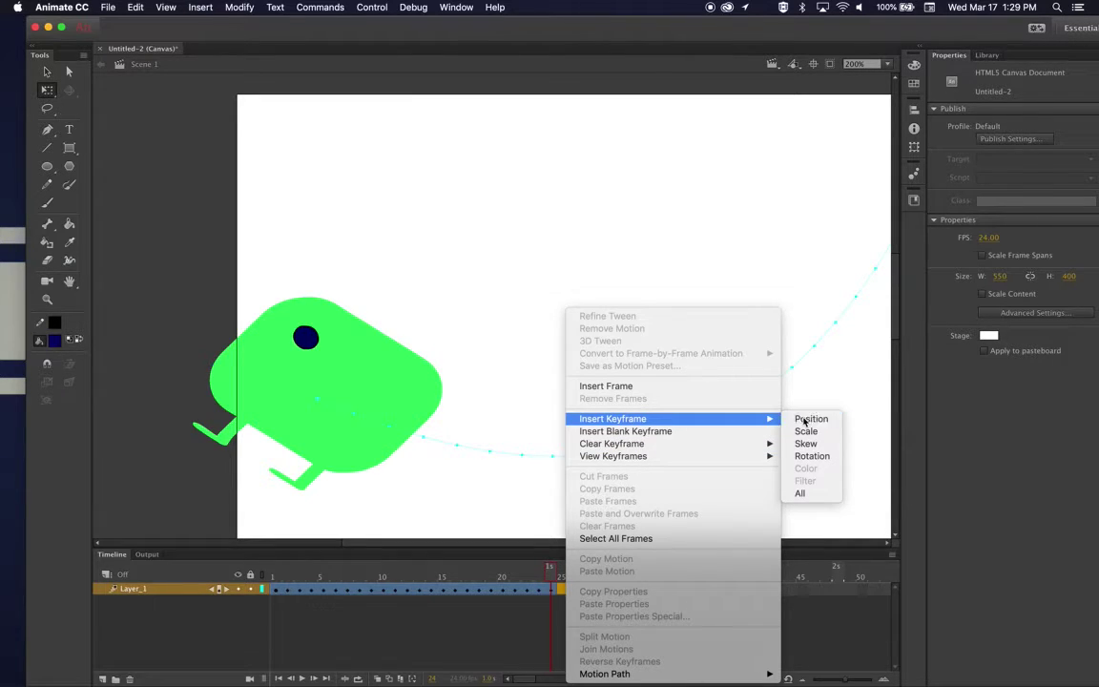
left_click(806, 420)
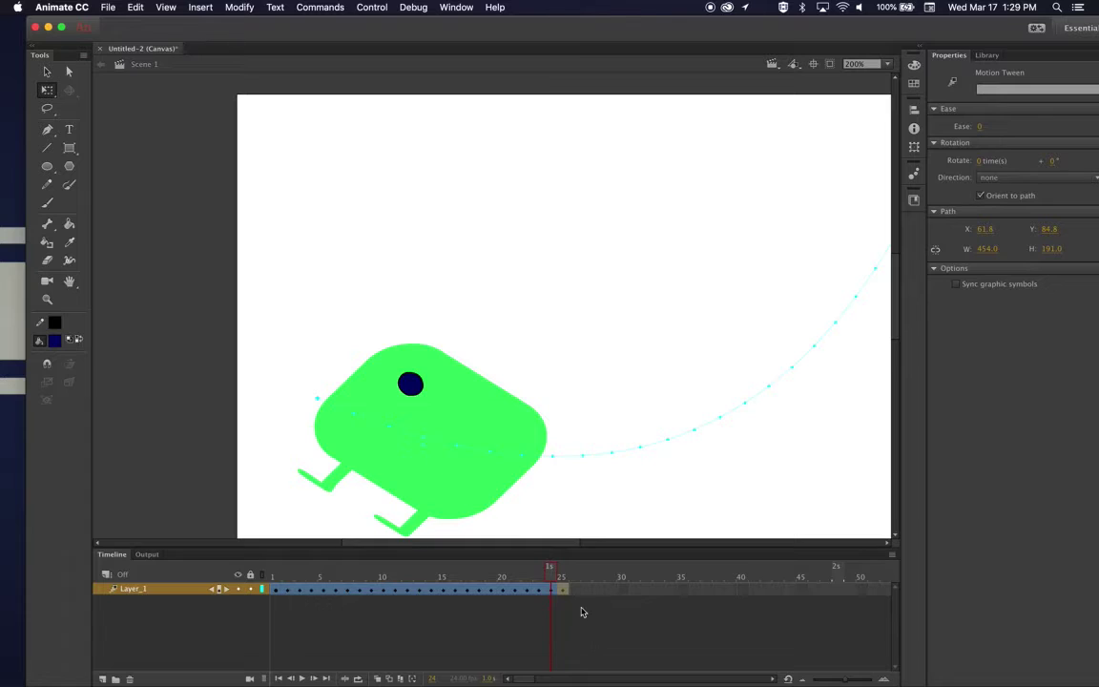
Add another position keyframe extending the tween to frame 41
left_click(706, 589)
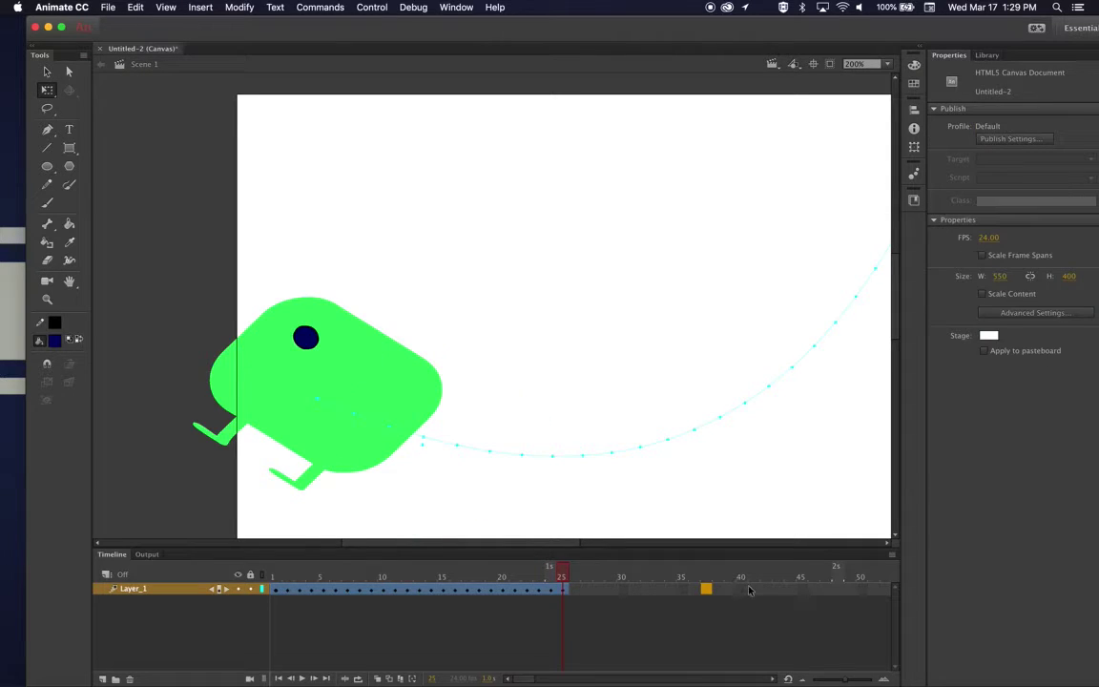
right_click(750, 590)
mouse_move(788, 424)
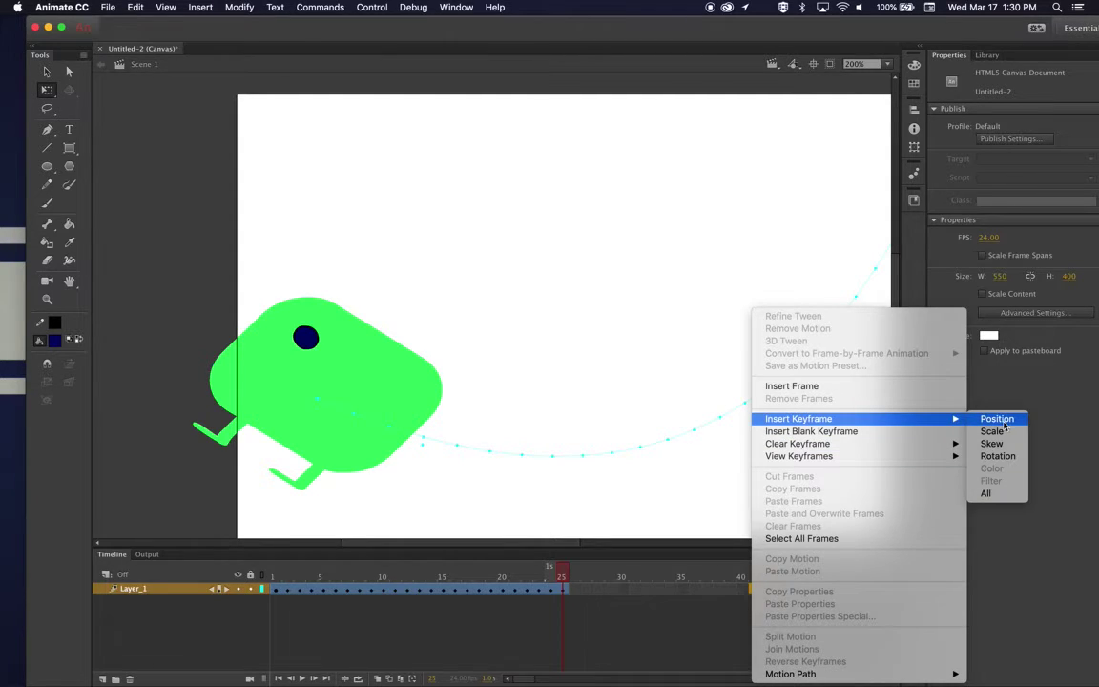
left_click(997, 418)
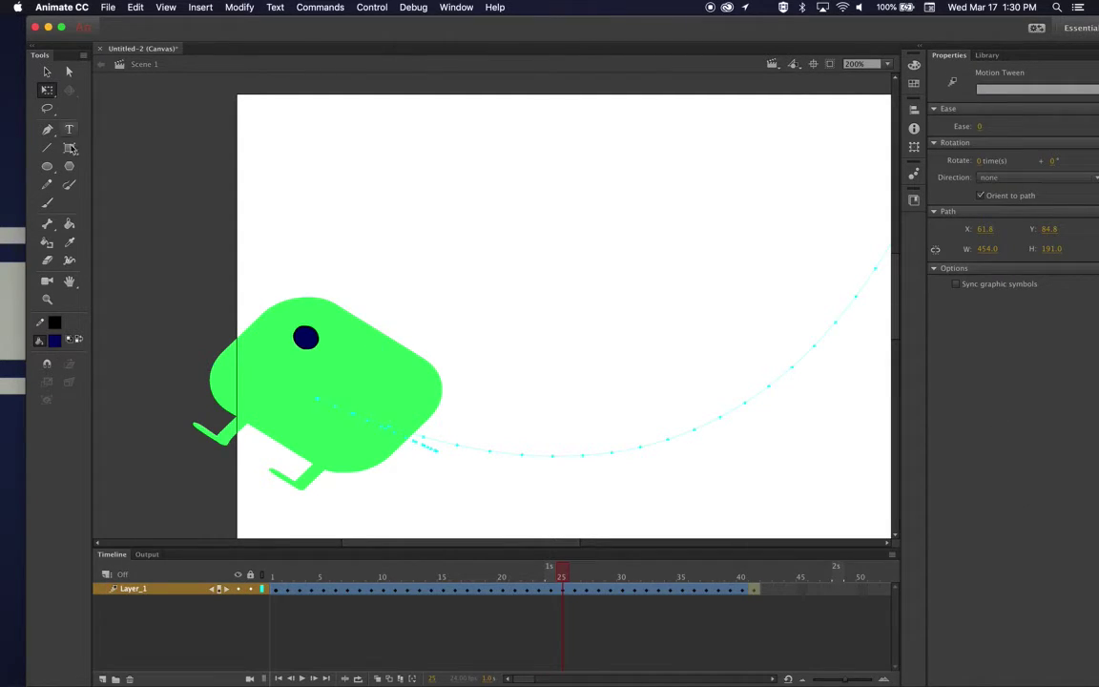
Flip the character horizontally with Modify > Transform > Flip Horizontal, then go to frame 41
left_click(219, 310)
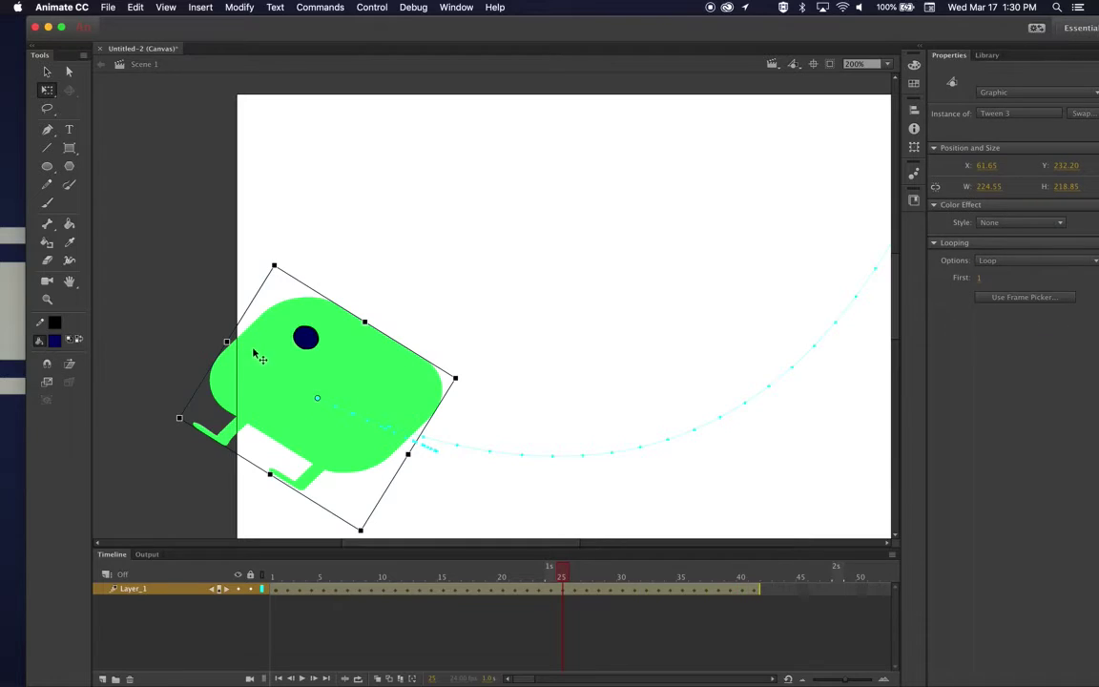
left_click(198, 8)
mouse_move(238, 8)
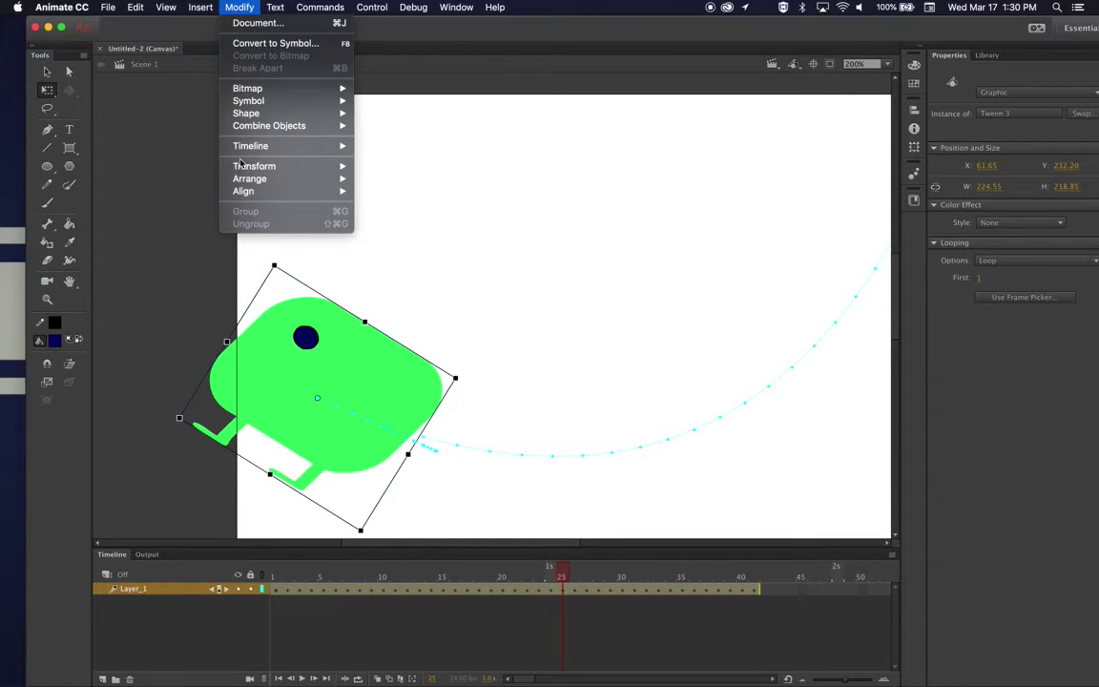
mouse_move(247, 105)
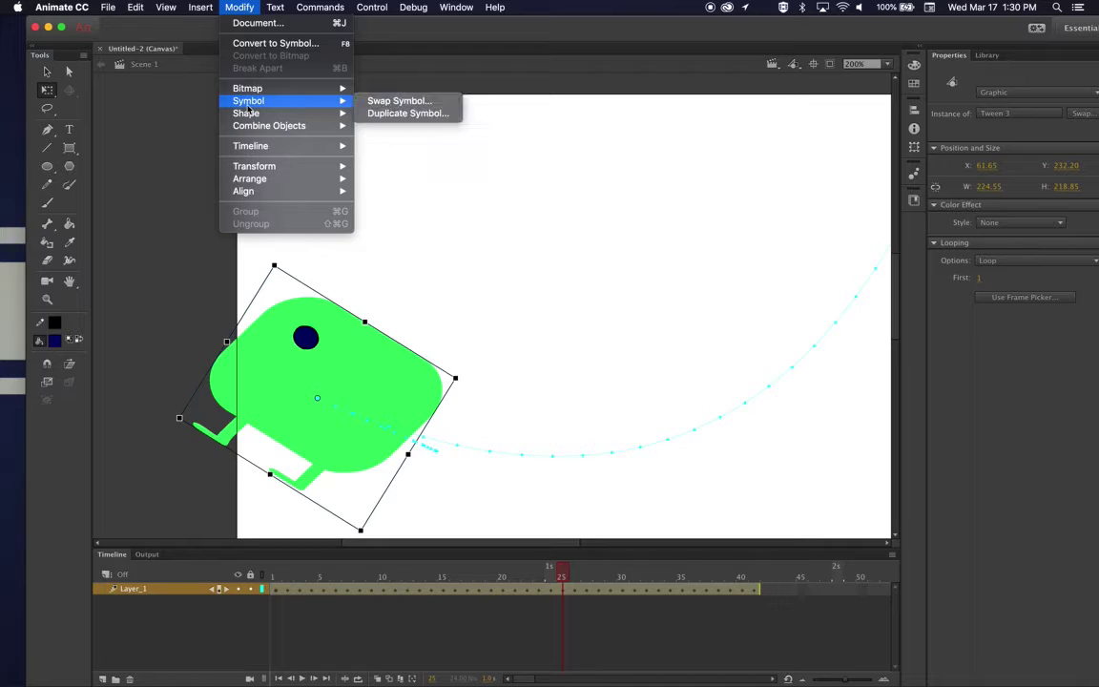
mouse_move(304, 164)
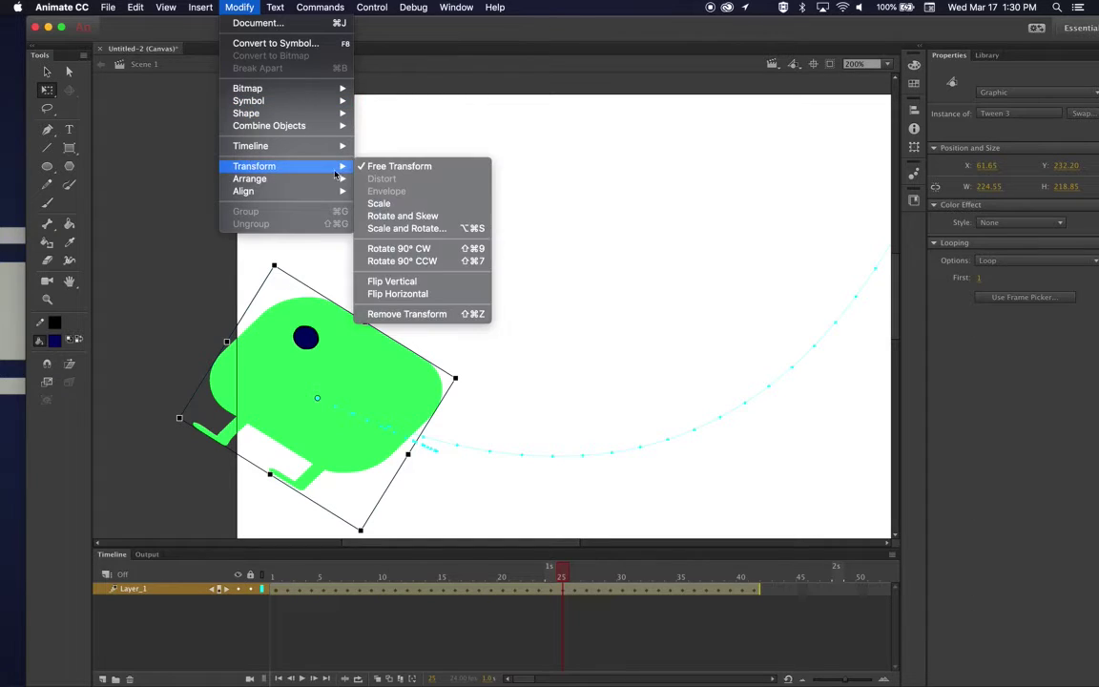
left_click(408, 295)
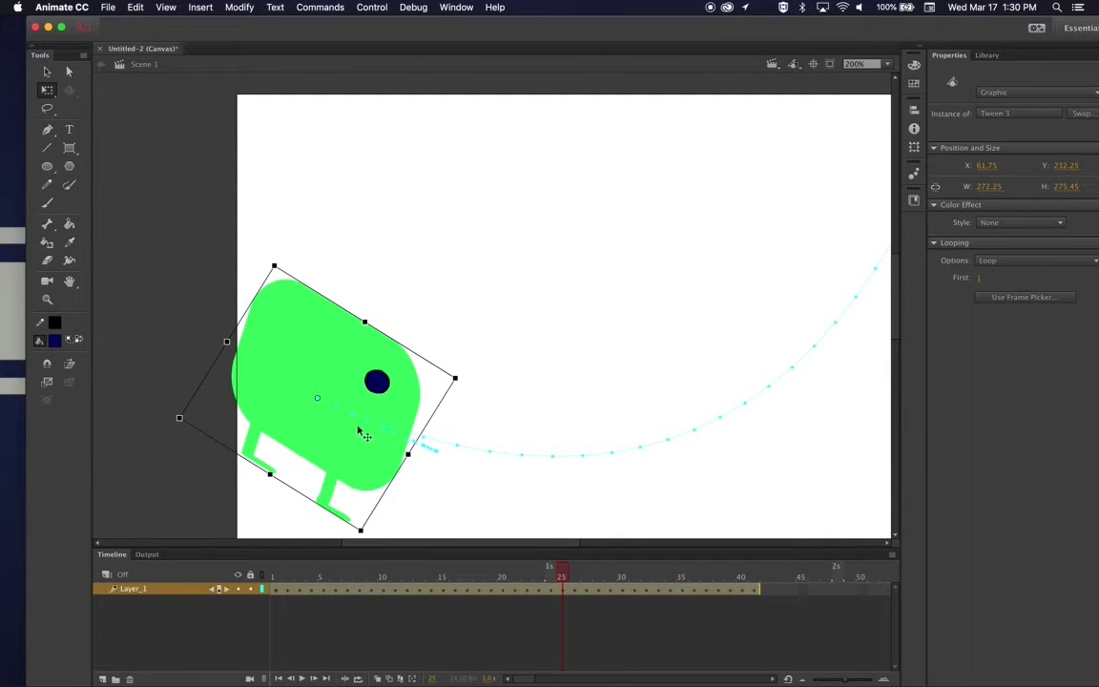
left_click(754, 588)
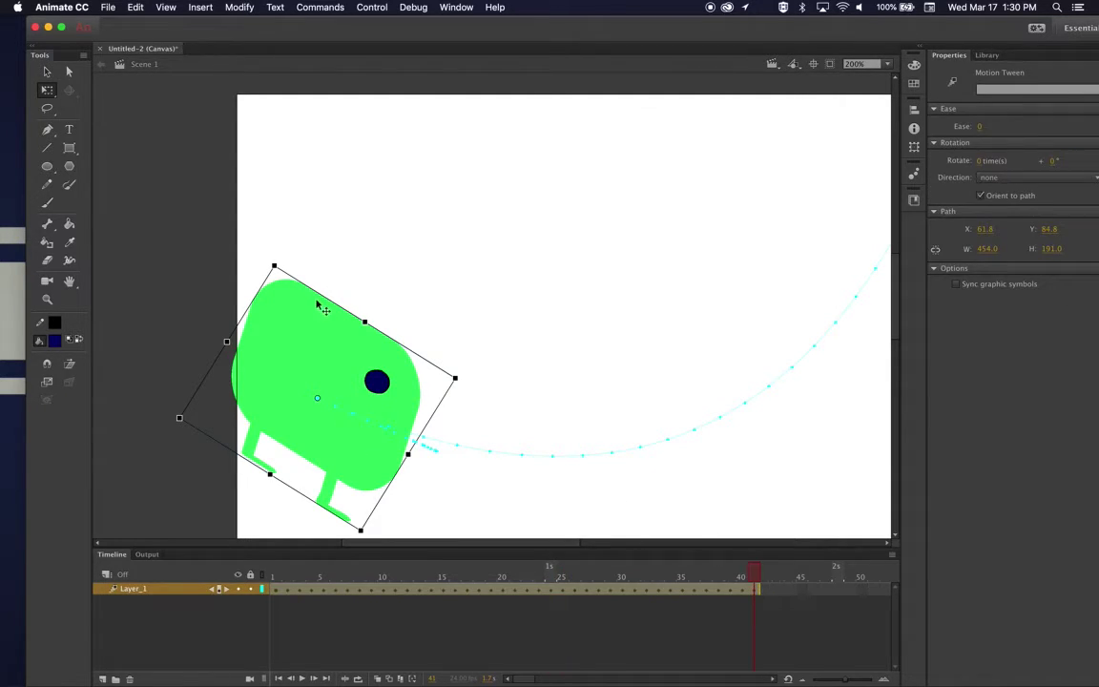
At frame 41, move the character up near the stage top and preview from frame 1
left_click_drag(352, 353, 434, 165)
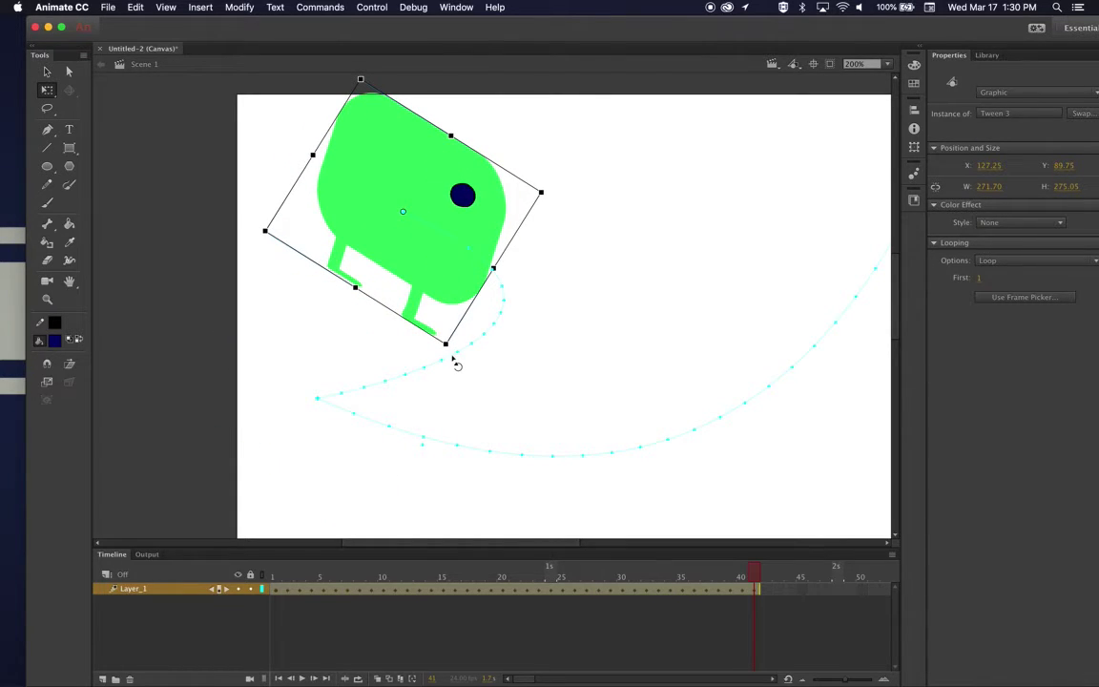
left_click(280, 678)
left_click(303, 679)
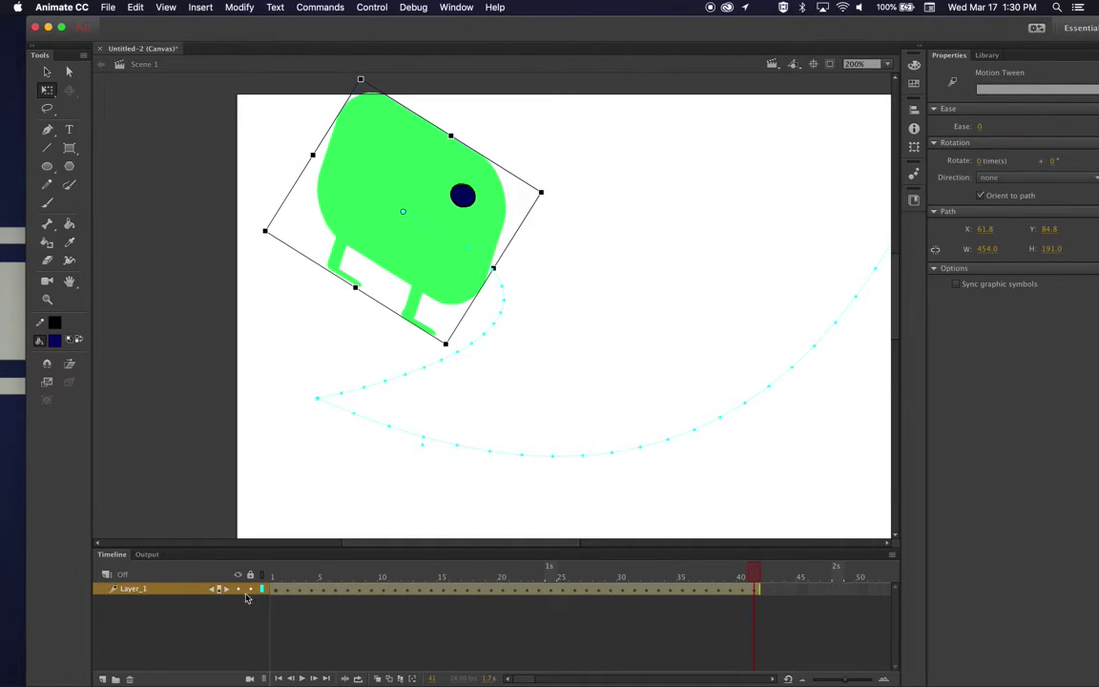
Drag the frame-41 character pose to the stage's top-right, then scrub the timeline to check the path
left_click(772, 595)
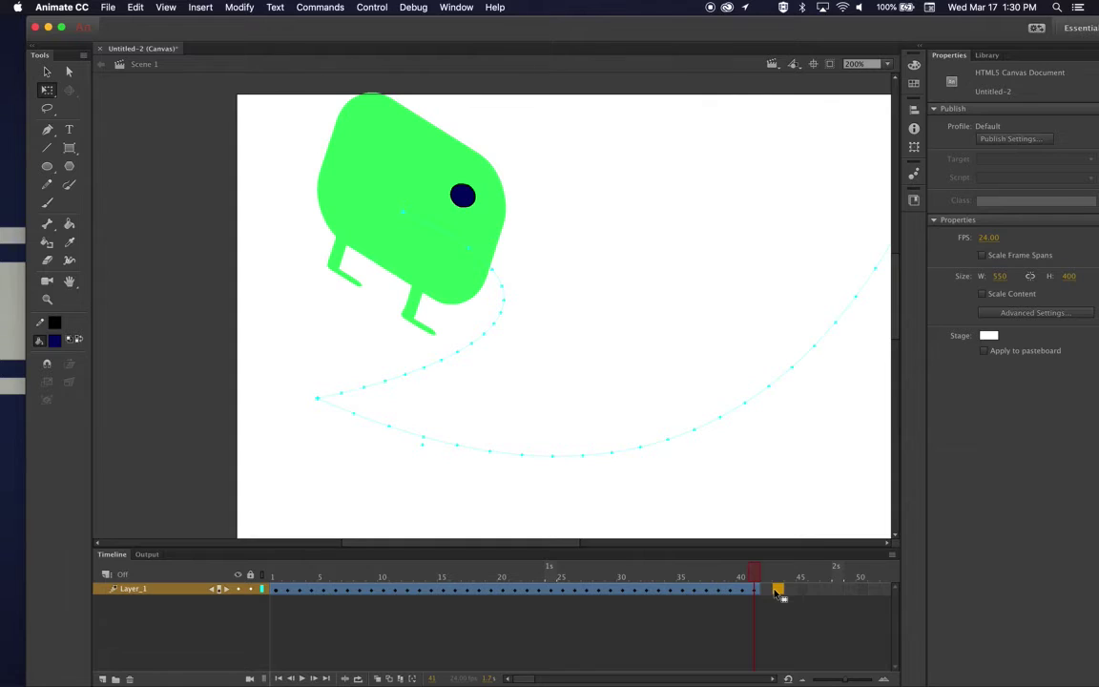
right_click(774, 593)
mouse_move(799, 458)
mouse_move(804, 423)
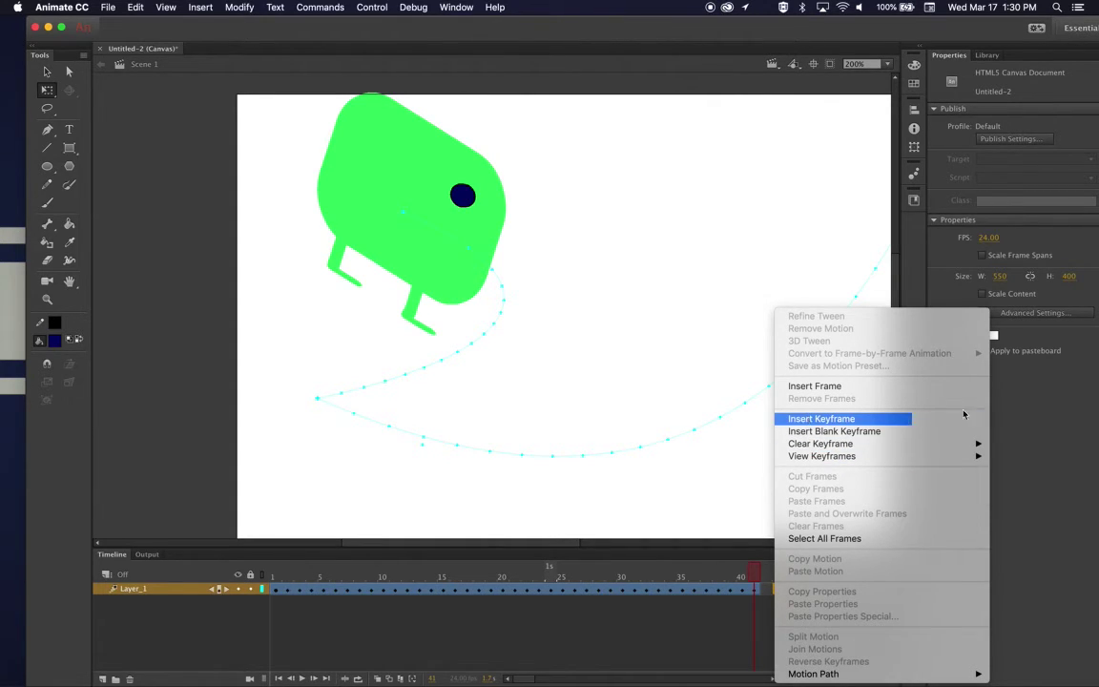
left_click(717, 372)
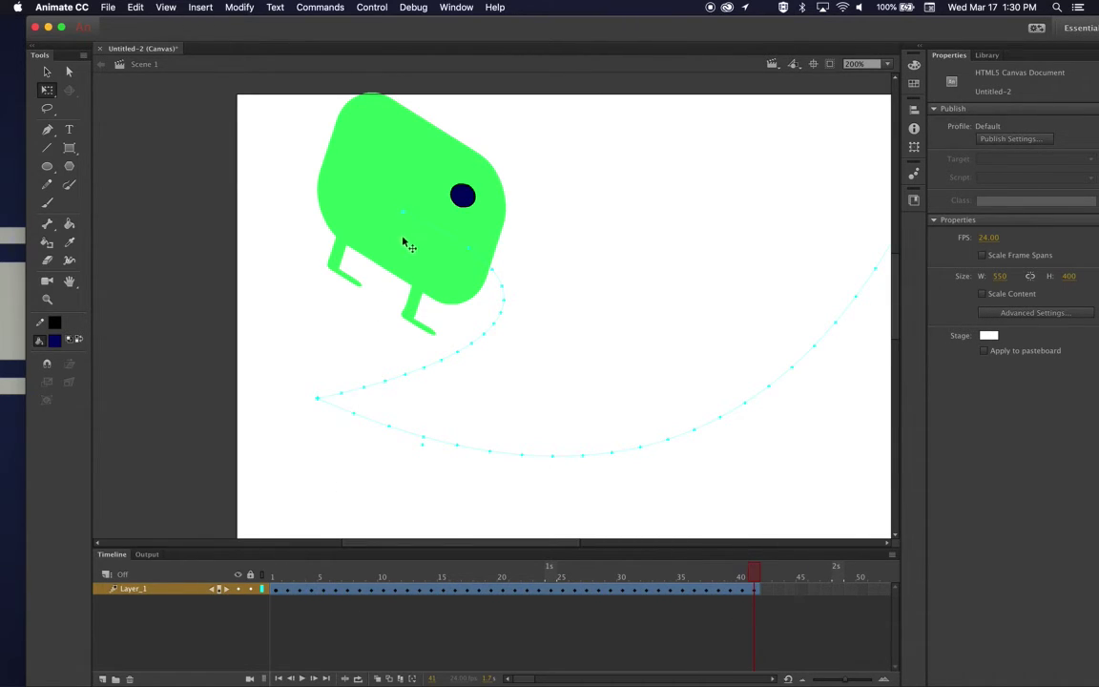
left_click_drag(407, 246, 677, 153)
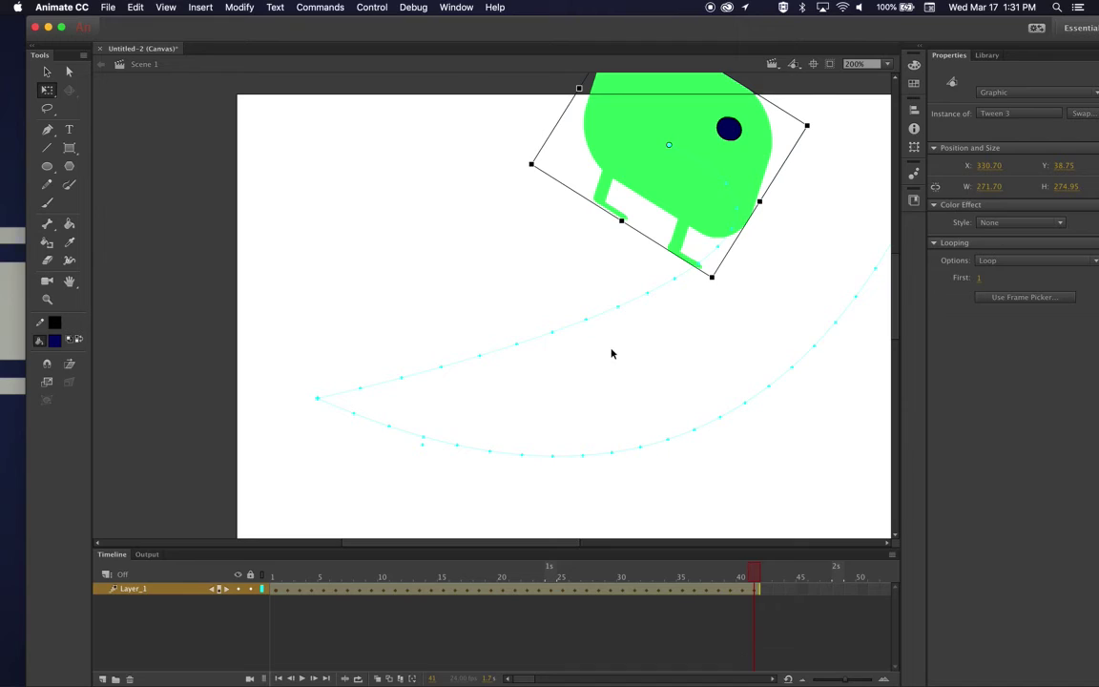
left_click_drag(668, 563, 468, 579)
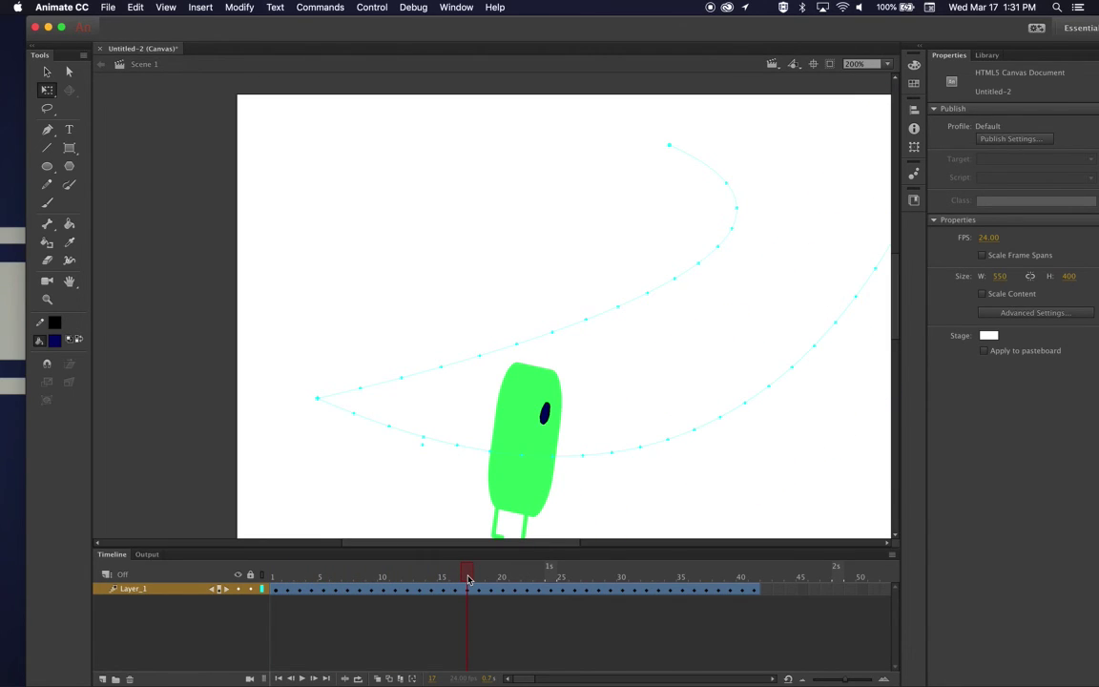
left_click_drag(467, 579, 754, 573)
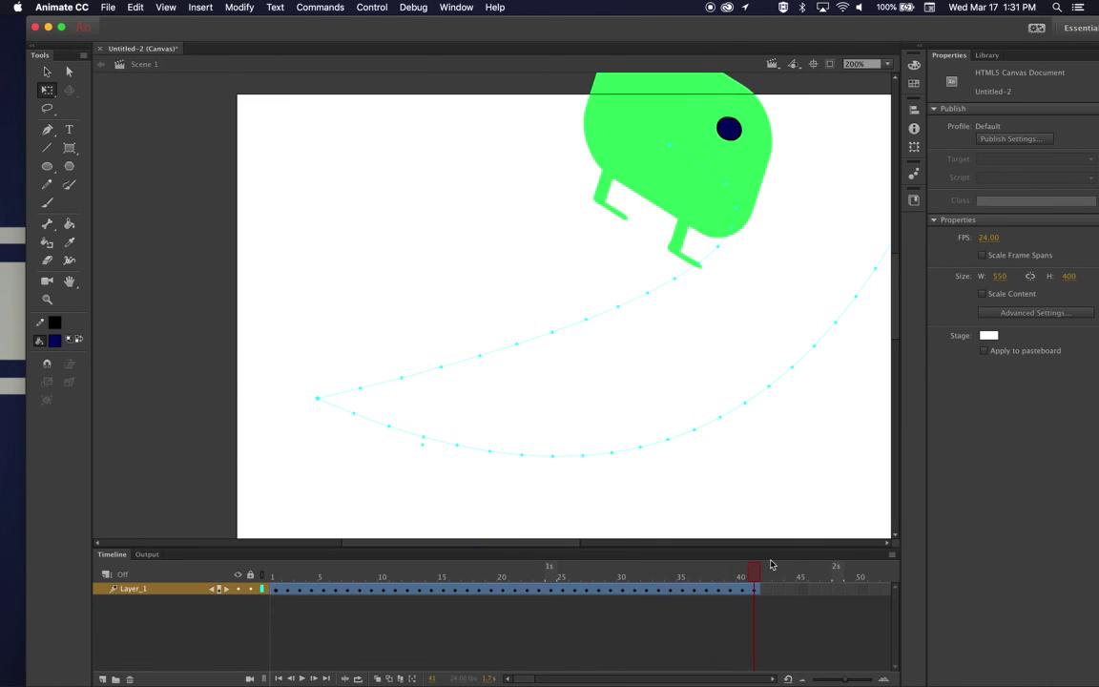
left_click(754, 589)
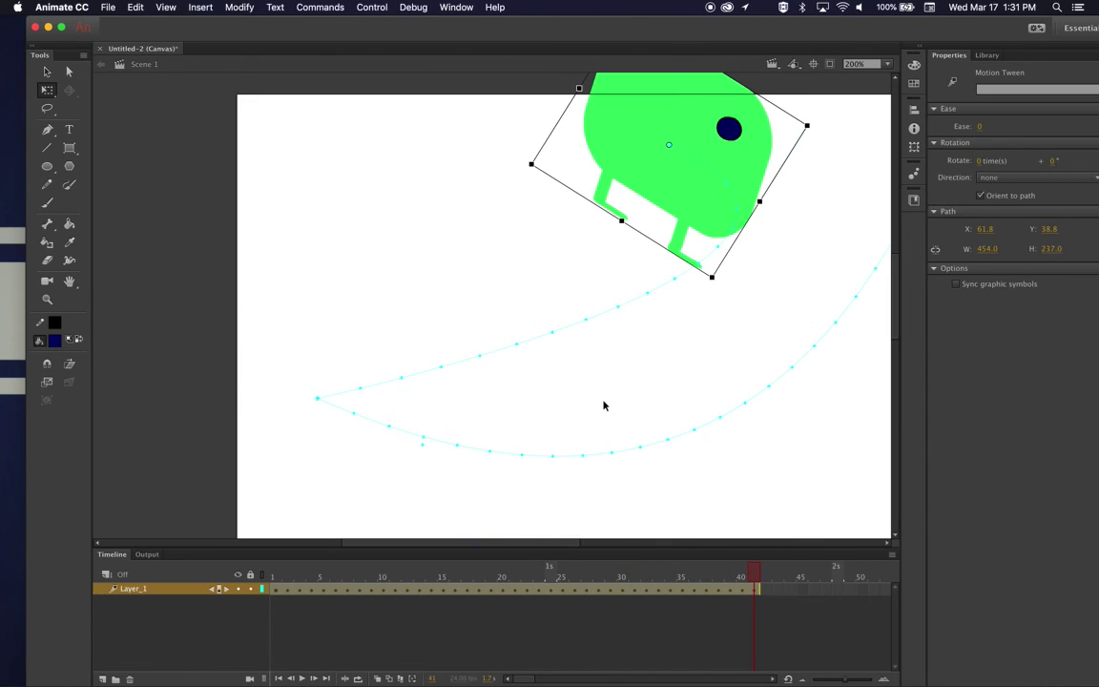